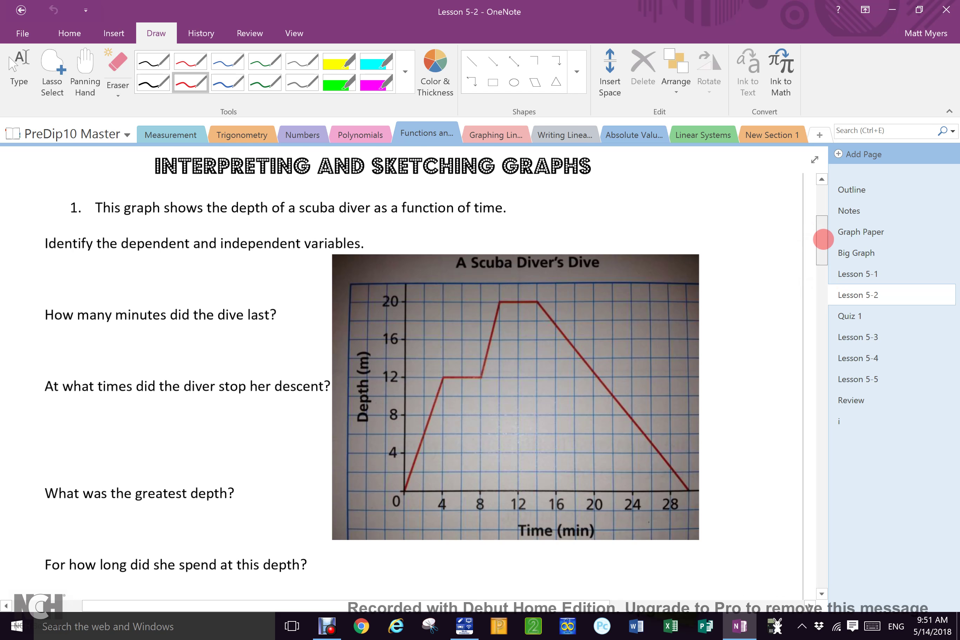
- Scroll the Lesson 5-2 page down until all the scuba dive graph questions show
mouse_move(823, 239)
mouse_down()
mouse_move(821, 266)
mouse_move(822, 252)
mouse_up()
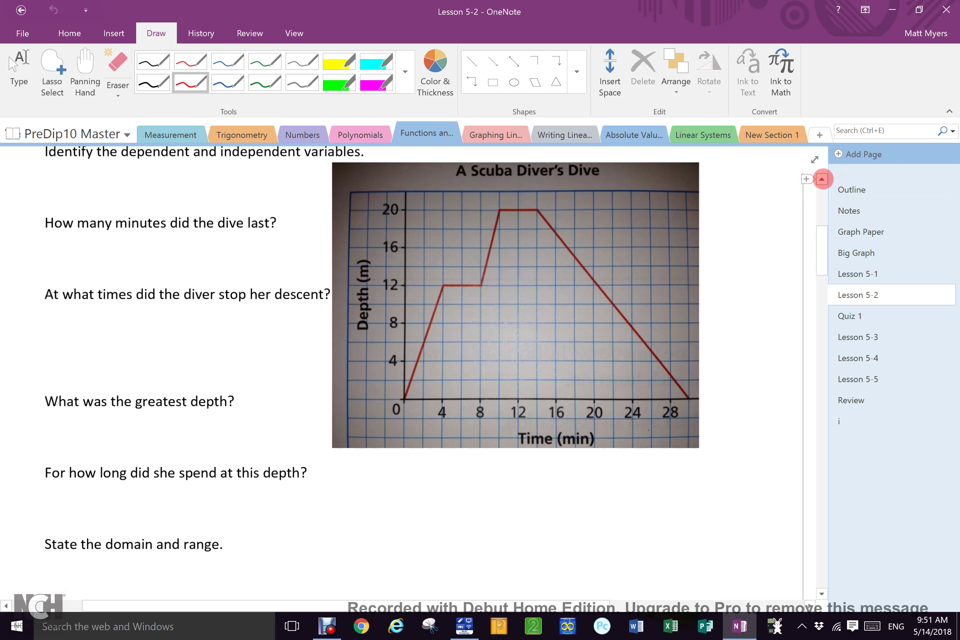
click(822, 179)
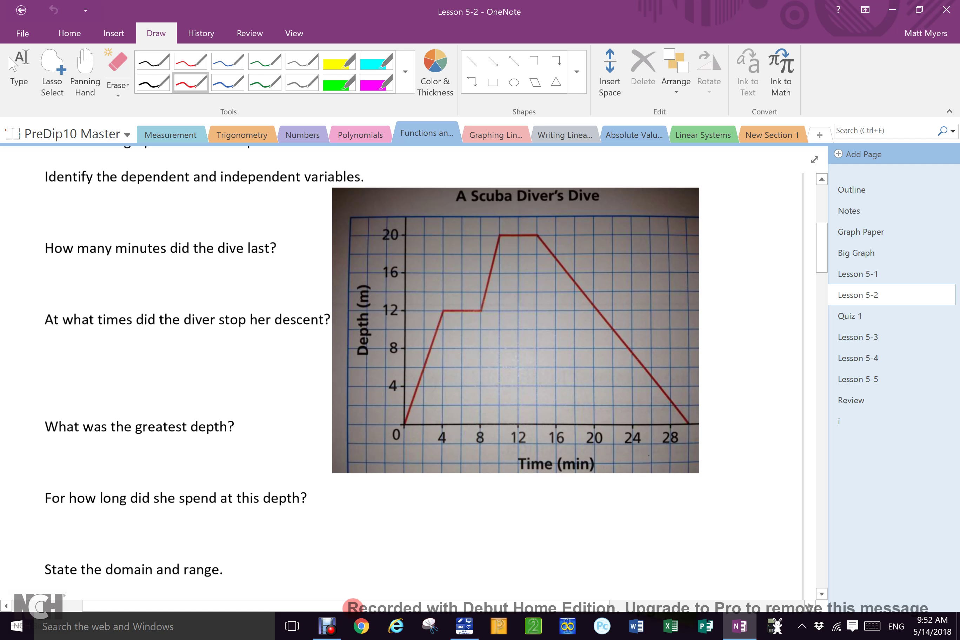
- Handwrite 'DV: Depth' and 'IV: Time' with the thin black pen below the variables question
click(153, 61)
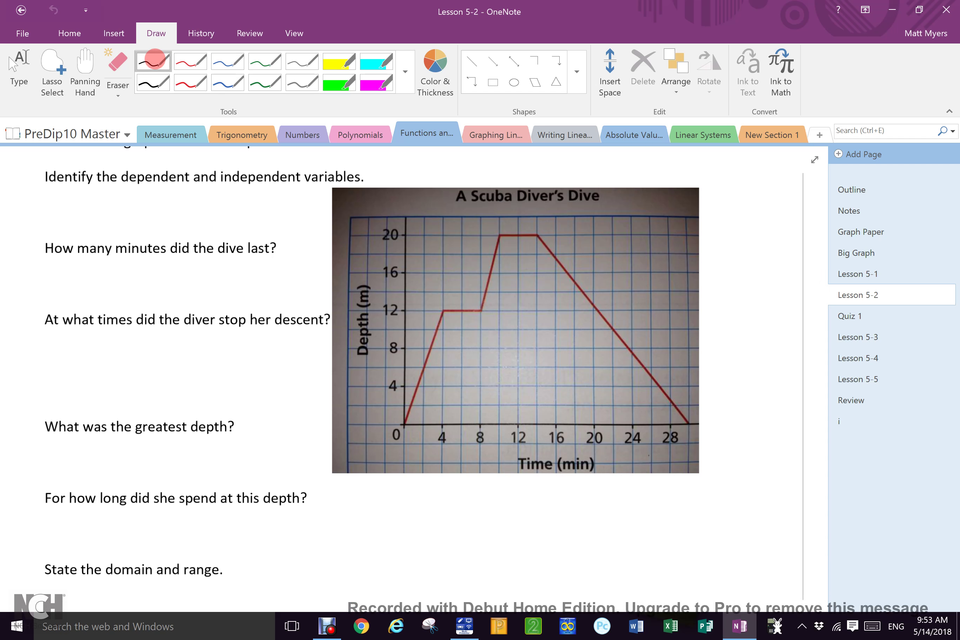
drag(53, 198, 79, 201)
drag(211, 200, 213, 218)
mouse_move(220, 200)
mouse_down()
mouse_move(223, 213)
mouse_move(230, 200)
mouse_up()
click(240, 211)
click(88, 200)
click(88, 207)
mouse_move(112, 198)
mouse_down()
mouse_move(111, 214)
mouse_move(122, 207)
mouse_move(112, 217)
mouse_move(137, 212)
mouse_up()
mouse_move(139, 200)
mouse_down()
mouse_move(141, 212)
mouse_move(144, 205)
mouse_up()
drag(148, 198, 157, 215)
mouse_move(254, 212)
mouse_down()
mouse_move(262, 196)
mouse_move(268, 213)
mouse_move(300, 210)
mouse_up()
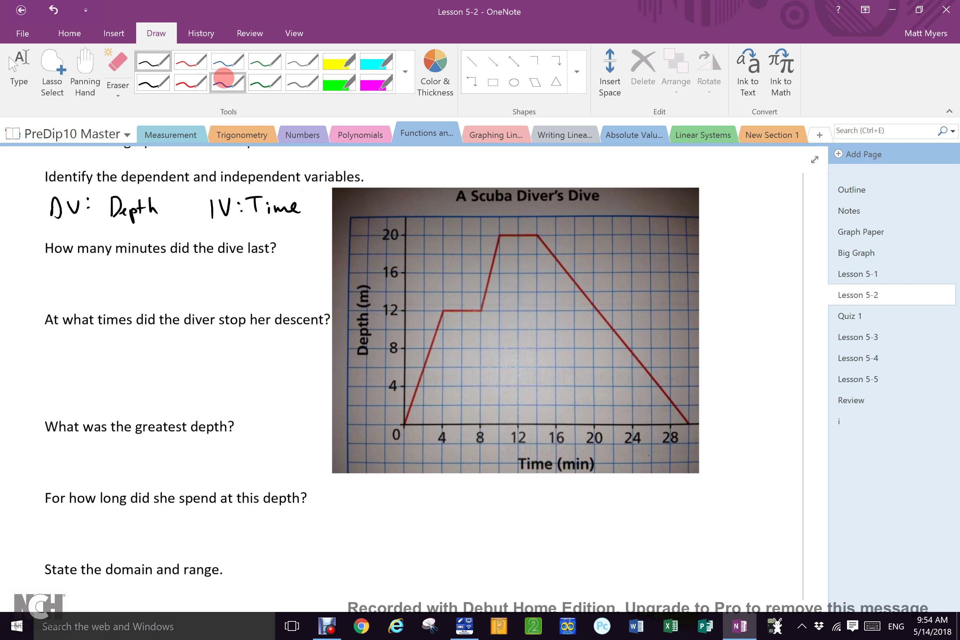
- Try a white pen stroke along the dive graph's time axis, then erase it
click(153, 83)
click(406, 72)
click(153, 117)
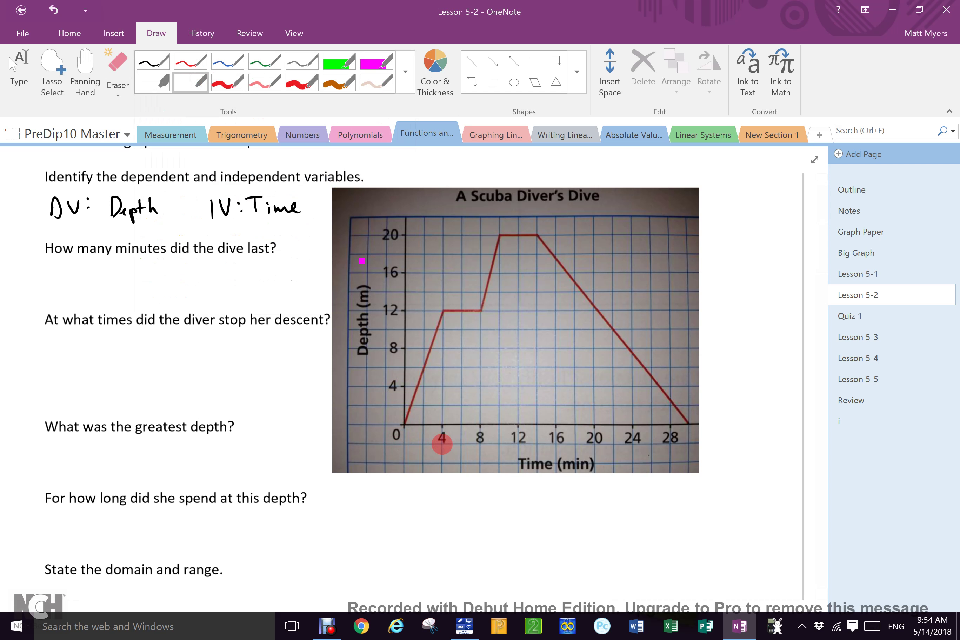
drag(406, 419, 687, 418)
click(545, 419)
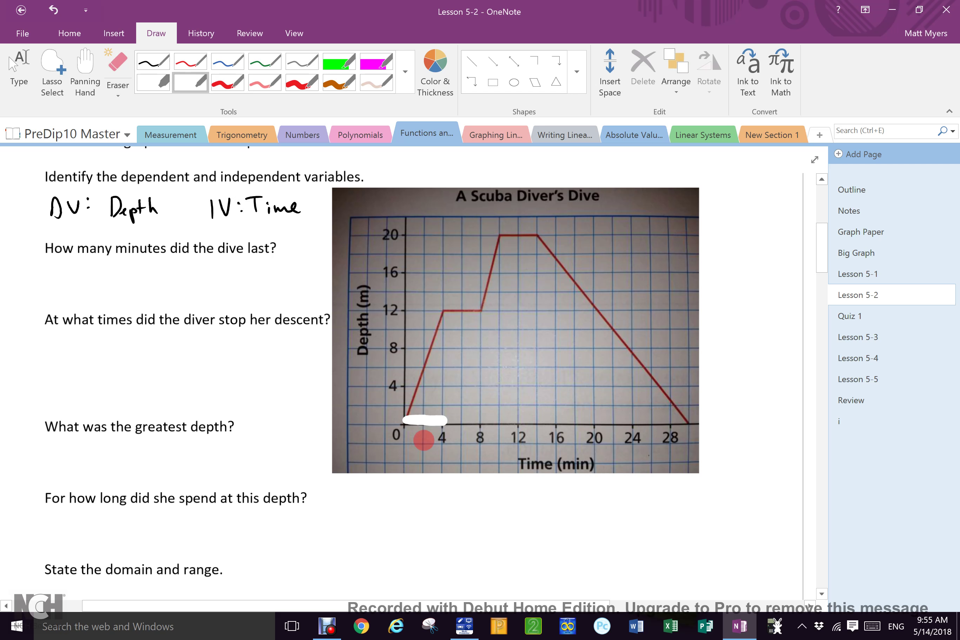
click(428, 418)
- Handwrite '30 minutes' in black ink under the dive-length question
click(149, 62)
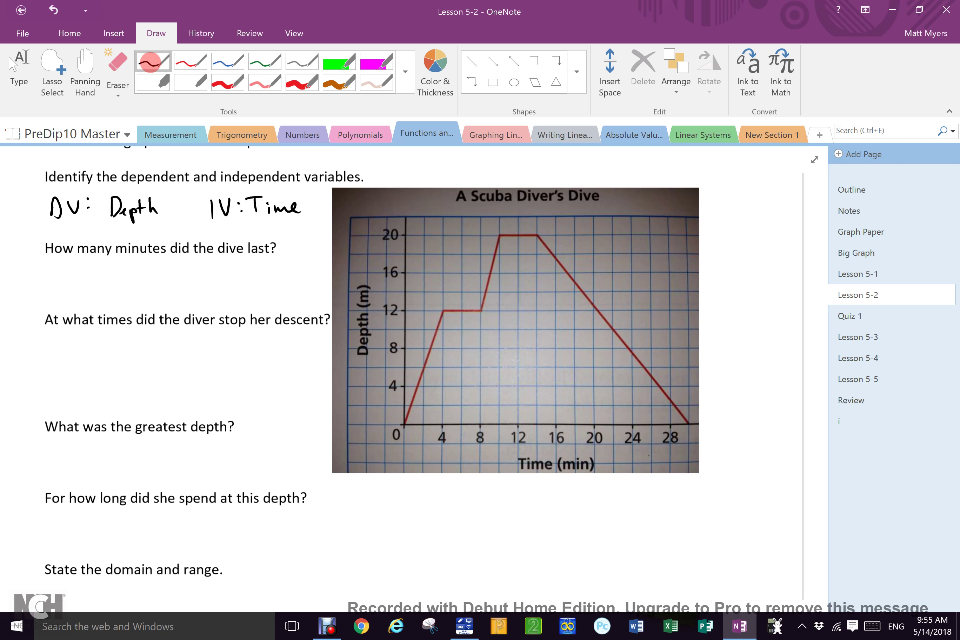
mouse_move(65, 271)
mouse_down()
mouse_move(66, 287)
mouse_move(84, 271)
mouse_move(123, 282)
mouse_move(195, 276)
mouse_up()
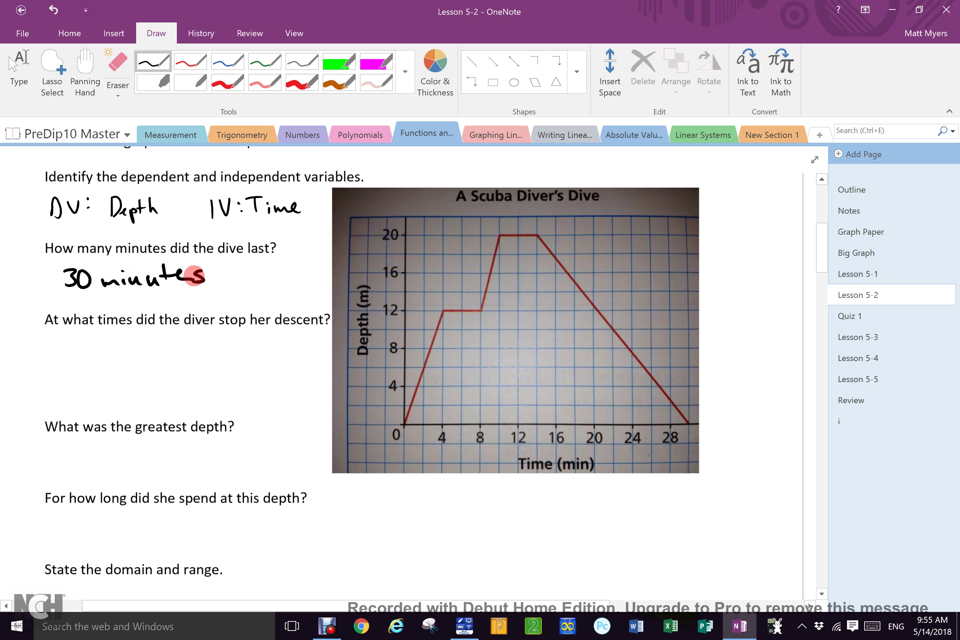
click(405, 71)
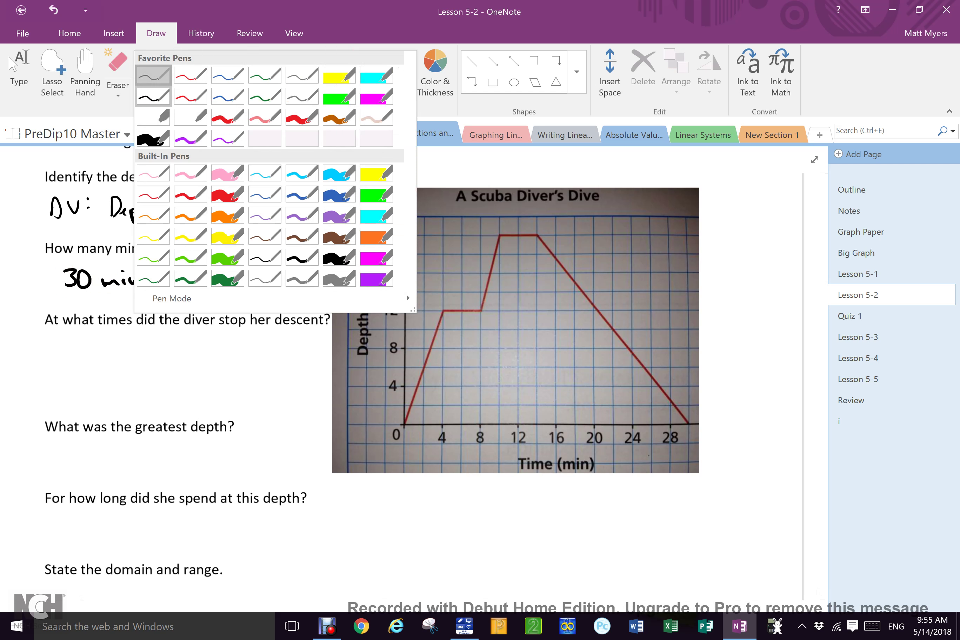
click(175, 71)
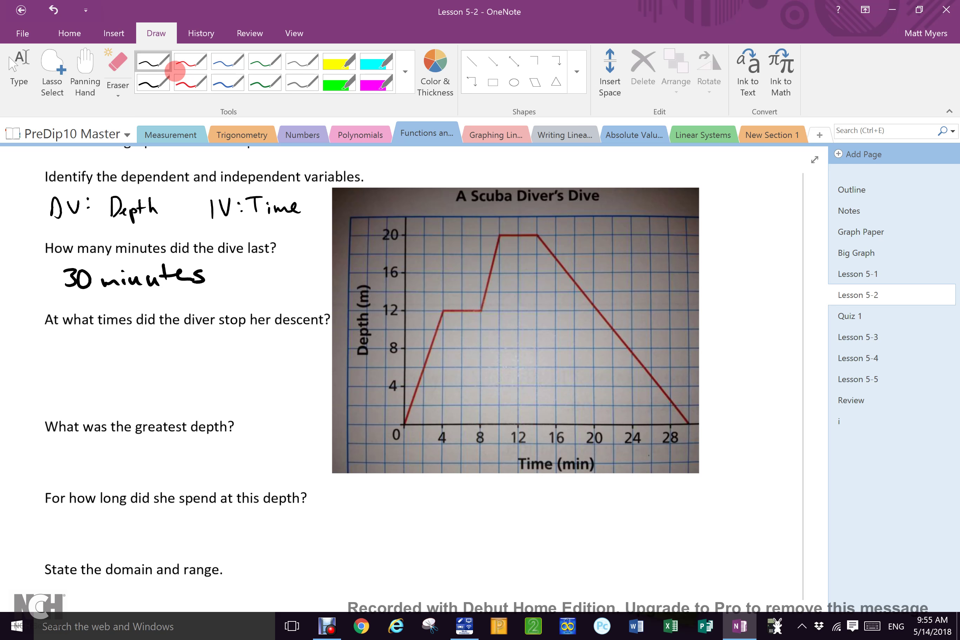
- Write the stopping intervals '4-8 min' and '10-14 min' under the descent question
mouse_move(66, 334)
mouse_down()
mouse_move(62, 353)
mouse_move(81, 346)
mouse_up()
mouse_move(92, 339)
mouse_down()
mouse_move(90, 350)
mouse_move(120, 342)
mouse_move(132, 353)
mouse_up()
mouse_move(58, 365)
mouse_down()
mouse_move(66, 375)
mouse_move(132, 377)
mouse_move(140, 348)
mouse_move(142, 369)
mouse_move(172, 359)
mouse_up()
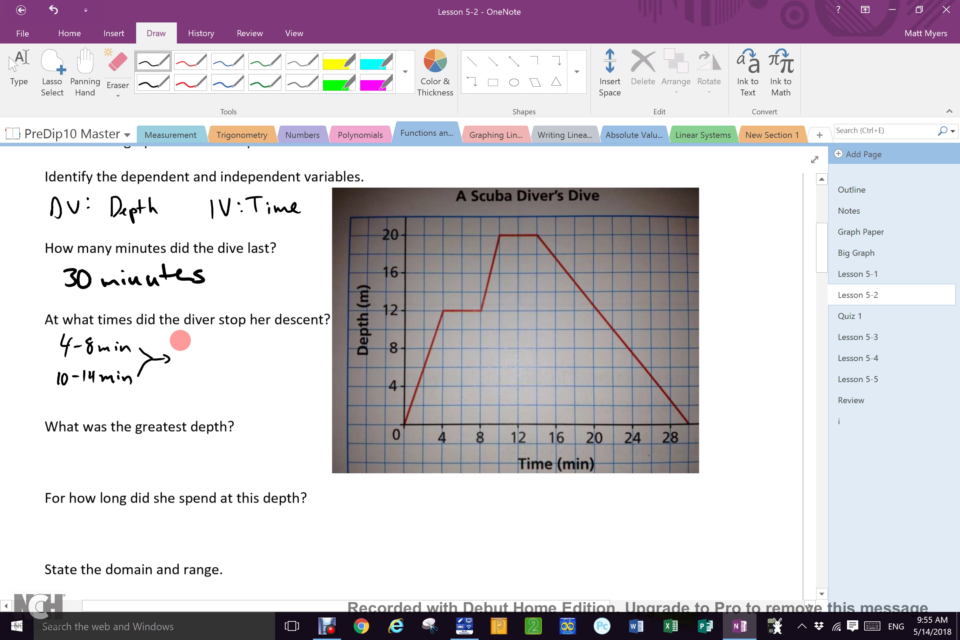
- Beside the intervals, write 'her depth stopped changing but time marches on'
mouse_move(180, 337)
mouse_down()
mouse_move(300, 338)
mouse_move(299, 351)
mouse_move(317, 336)
mouse_move(320, 345)
mouse_up()
mouse_move(195, 358)
mouse_down()
mouse_move(180, 364)
mouse_move(189, 373)
mouse_move(292, 366)
mouse_up()
mouse_move(169, 387)
mouse_down()
mouse_move(190, 401)
mouse_move(310, 401)
mouse_up()
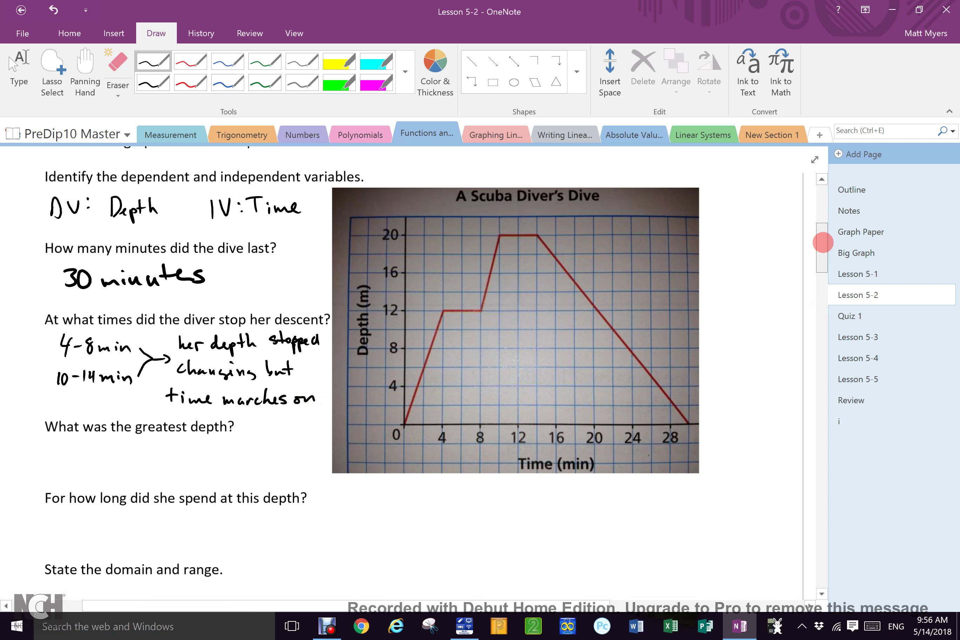
- Nudge the page and write '20 metres' in black under 'What was the greatest depth?'
drag(822, 243, 819, 253)
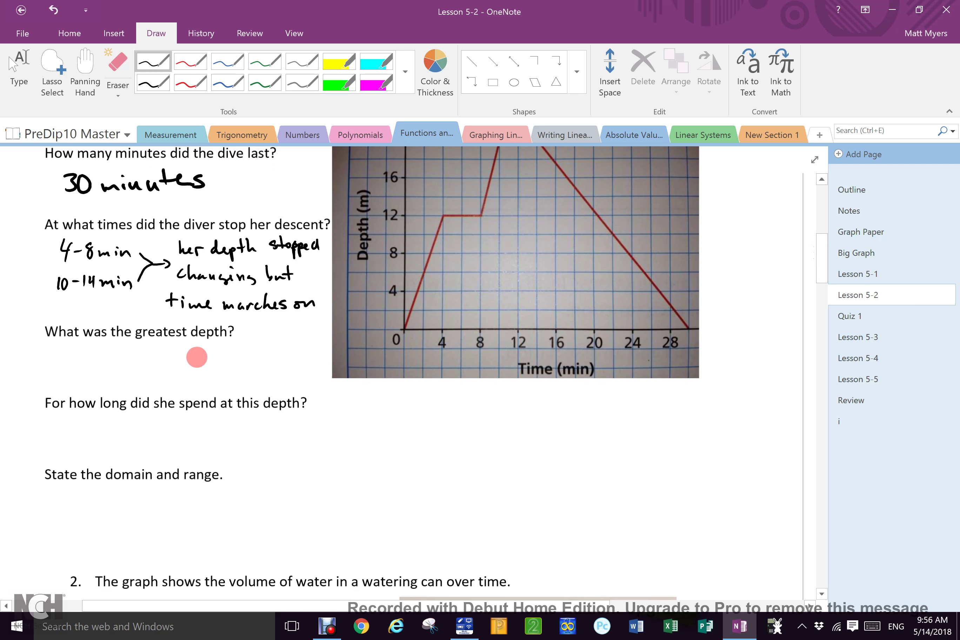
click(821, 182)
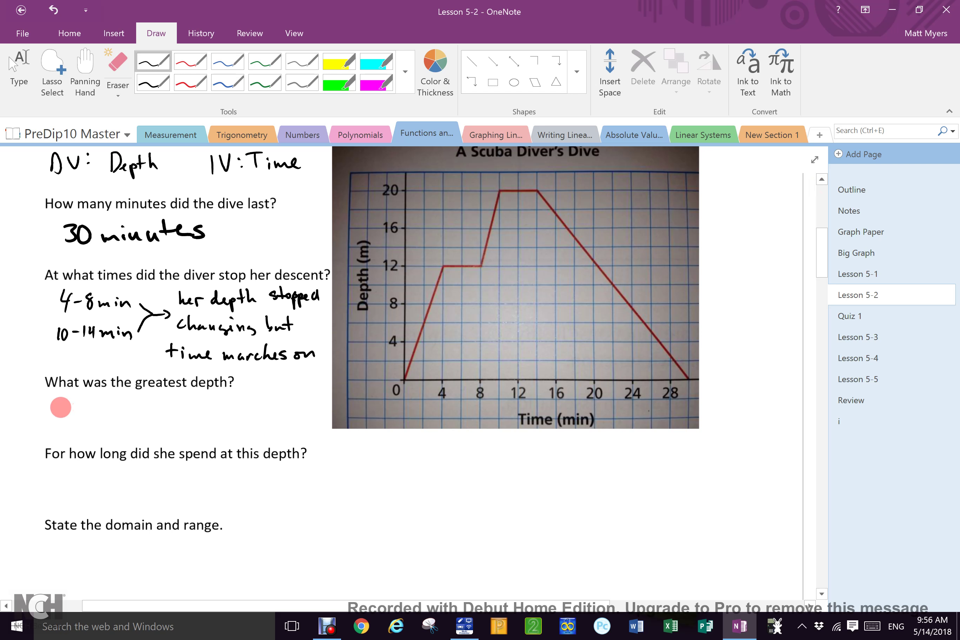
drag(61, 405, 68, 417)
mouse_move(73, 409)
mouse_down()
mouse_move(167, 411)
mouse_move(158, 410)
mouse_up()
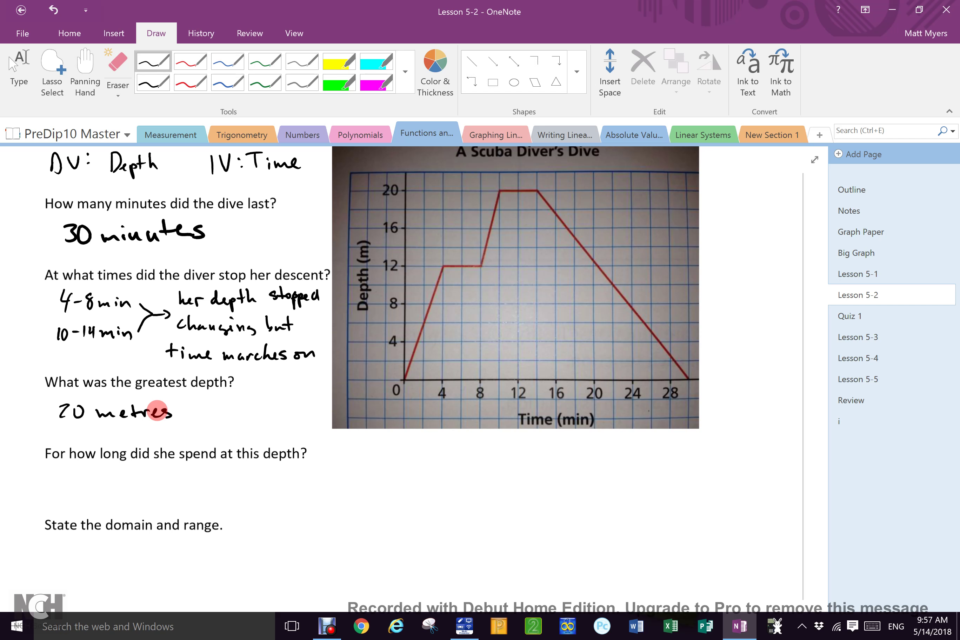
- Draw a blue wave and a black sailboat on the blank right side of the page
scroll(343, 540, right, 5)
click(228, 82)
drag(520, 210, 767, 197)
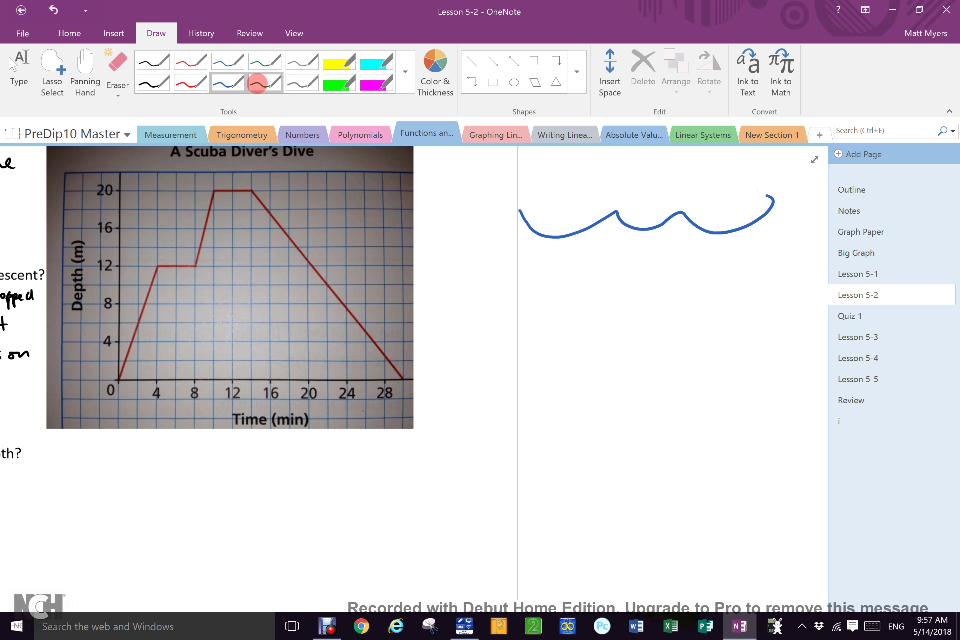
click(168, 80)
mouse_move(527, 191)
mouse_down()
mouse_move(559, 214)
mouse_move(548, 163)
mouse_move(570, 161)
mouse_up()
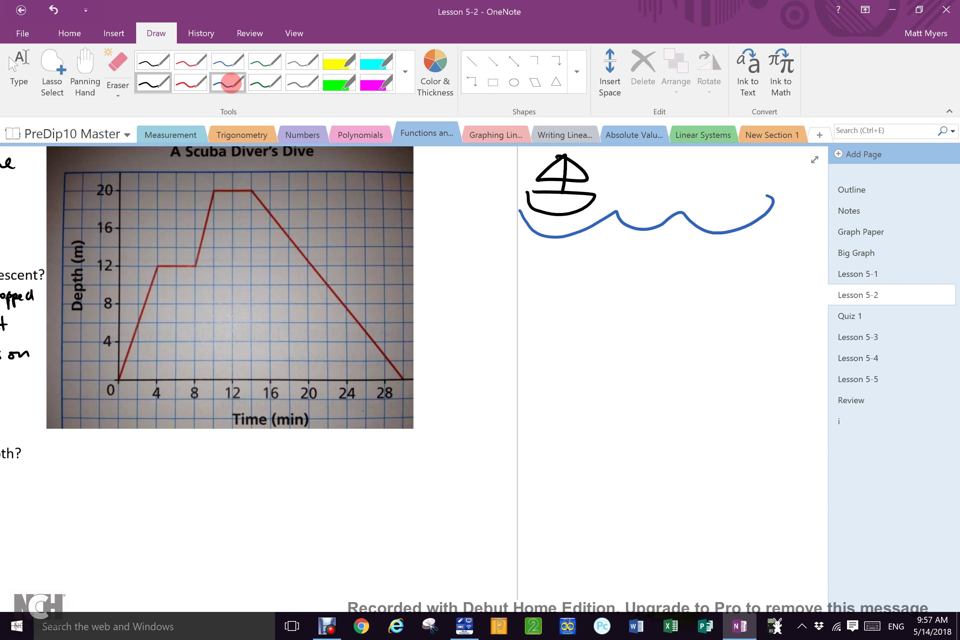
- Draw green carrot strokes below the boat and extend its stem to the lower right
click(263, 82)
drag(565, 290, 595, 314)
mouse_move(554, 307)
mouse_down()
mouse_move(598, 320)
mouse_move(549, 274)
mouse_move(550, 313)
mouse_move(532, 296)
mouse_move(525, 310)
mouse_move(531, 300)
mouse_move(537, 313)
mouse_up()
click(562, 291)
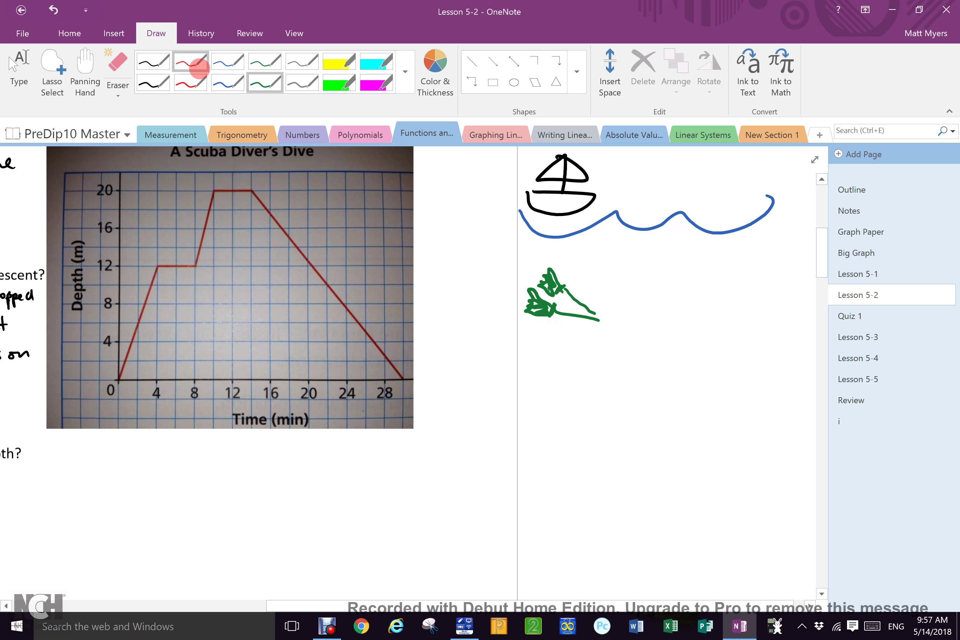
drag(594, 316, 670, 341)
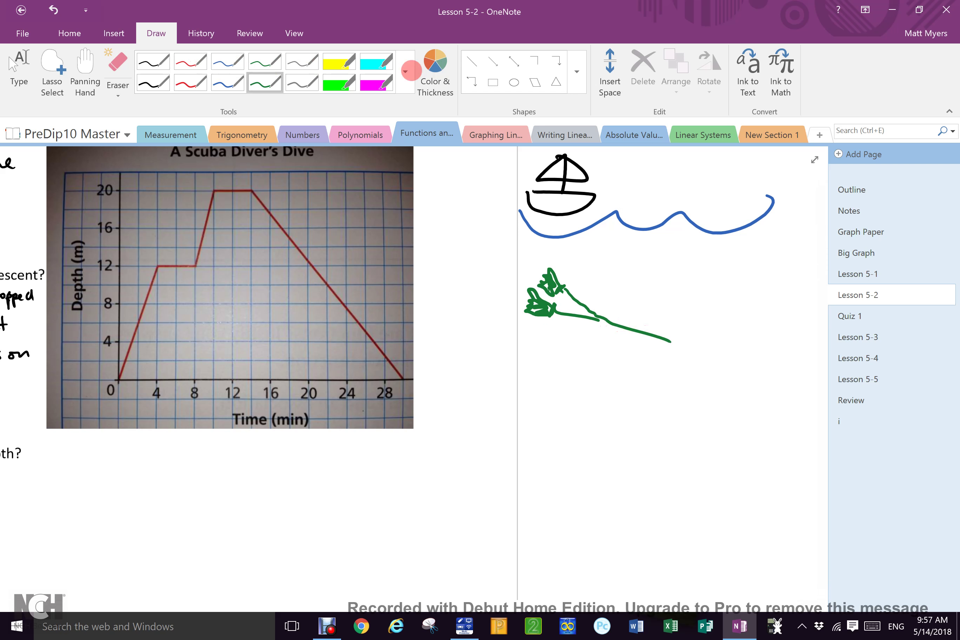
- Highlight part of the carrot's stem in yellow and add more green stem strokes
click(405, 71)
click(227, 235)
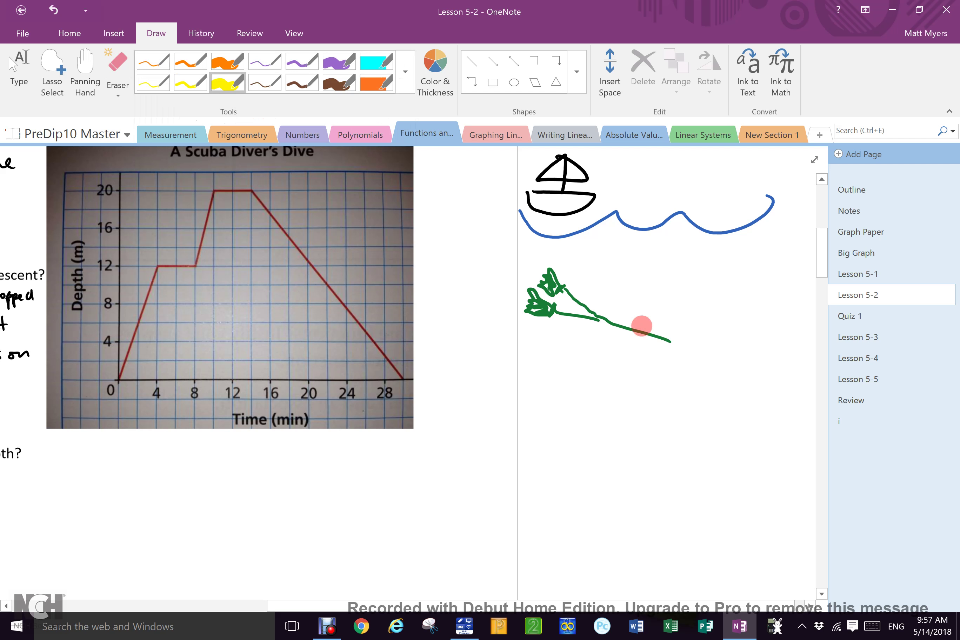
drag(637, 320, 641, 318)
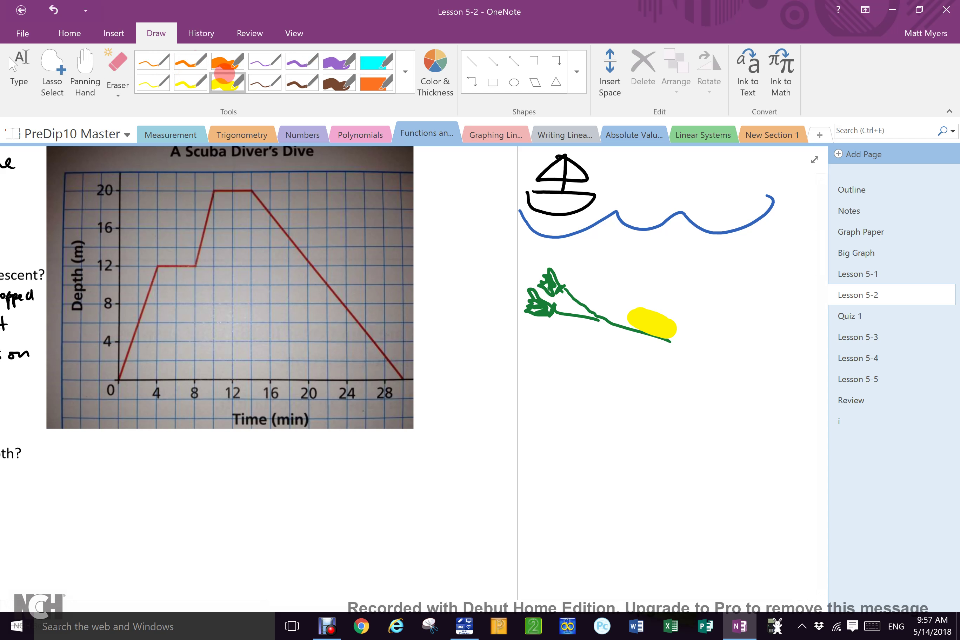
click(405, 71)
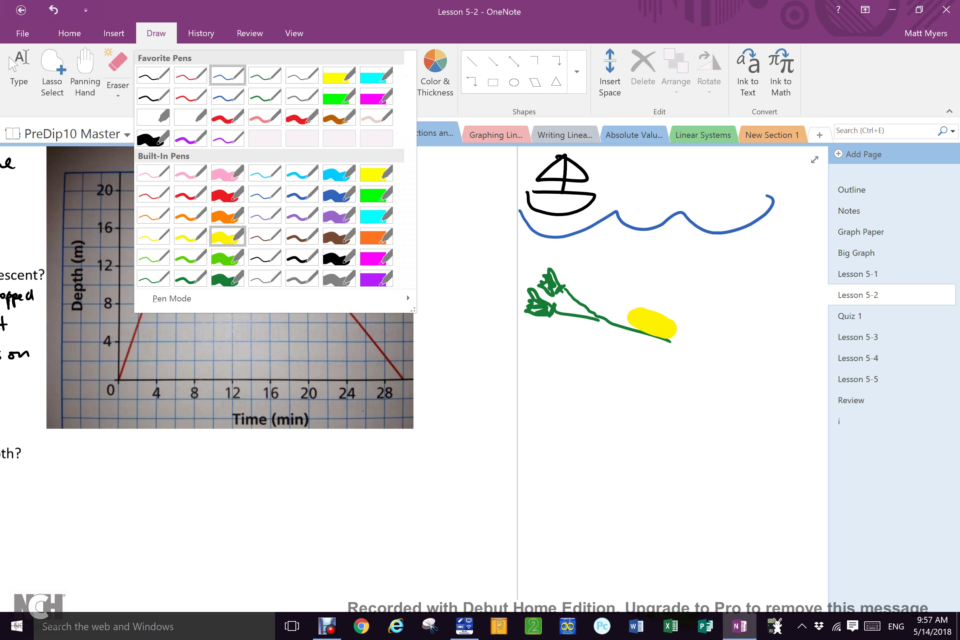
click(265, 79)
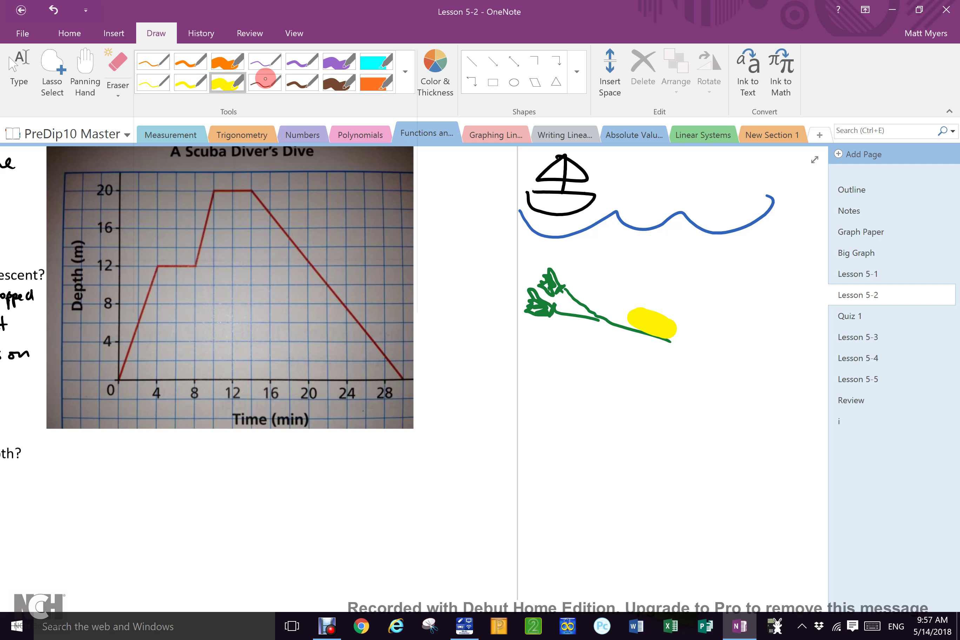
mouse_move(654, 338)
mouse_down()
mouse_move(626, 348)
mouse_move(654, 349)
mouse_move(656, 363)
mouse_up()
click(234, 82)
- Circle the carrot's tip in black and draw a red loop out from it
click(149, 61)
click(150, 82)
drag(666, 339, 685, 351)
click(227, 83)
click(191, 61)
mouse_move(701, 343)
mouse_down()
mouse_move(721, 347)
mouse_move(680, 344)
mouse_move(693, 351)
mouse_up()
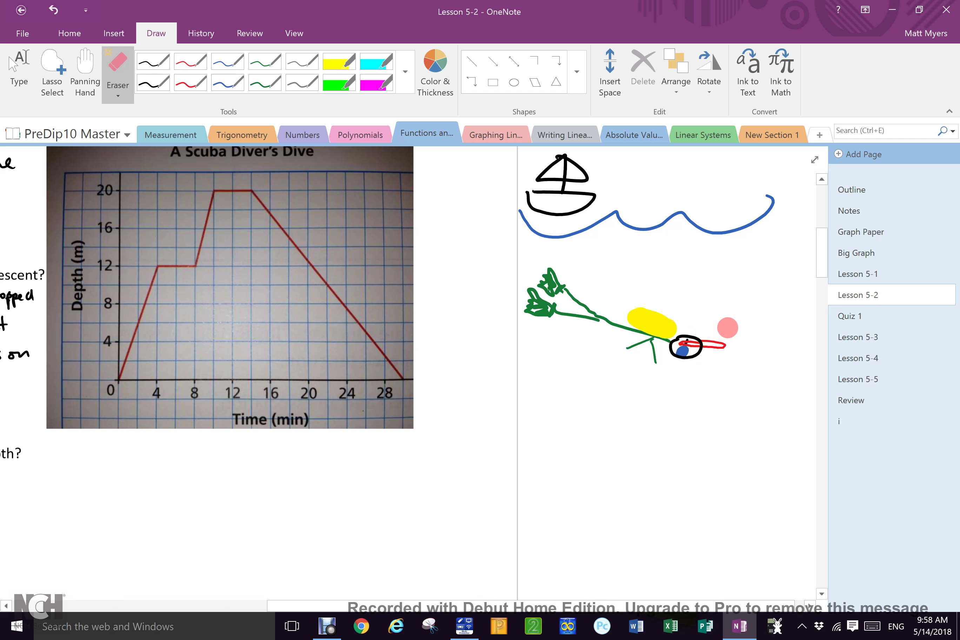
- Bring the dive questions back into view and switch over to Chrome's new tab
click(191, 61)
click(160, 607)
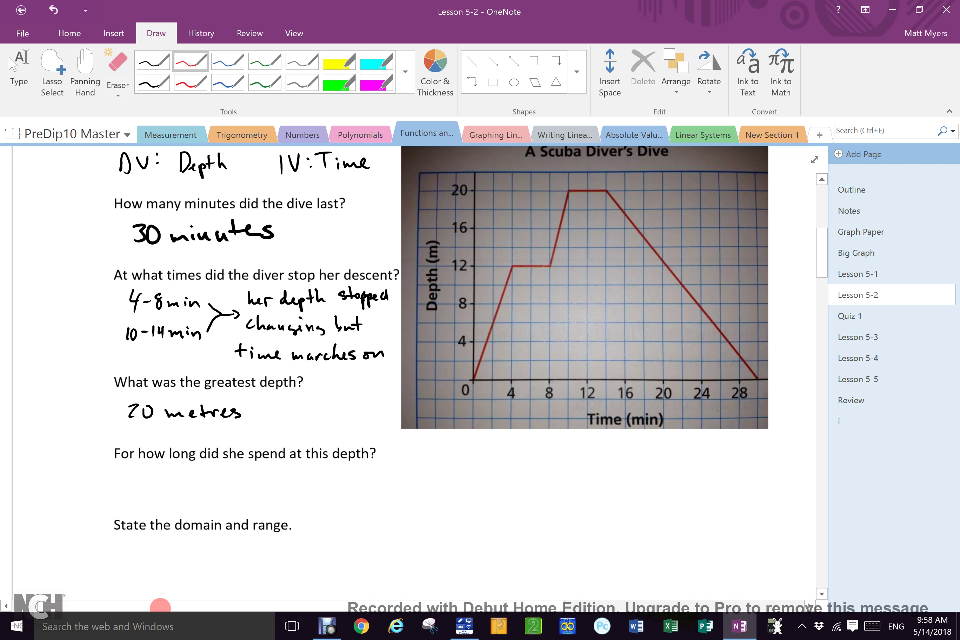
click(464, 626)
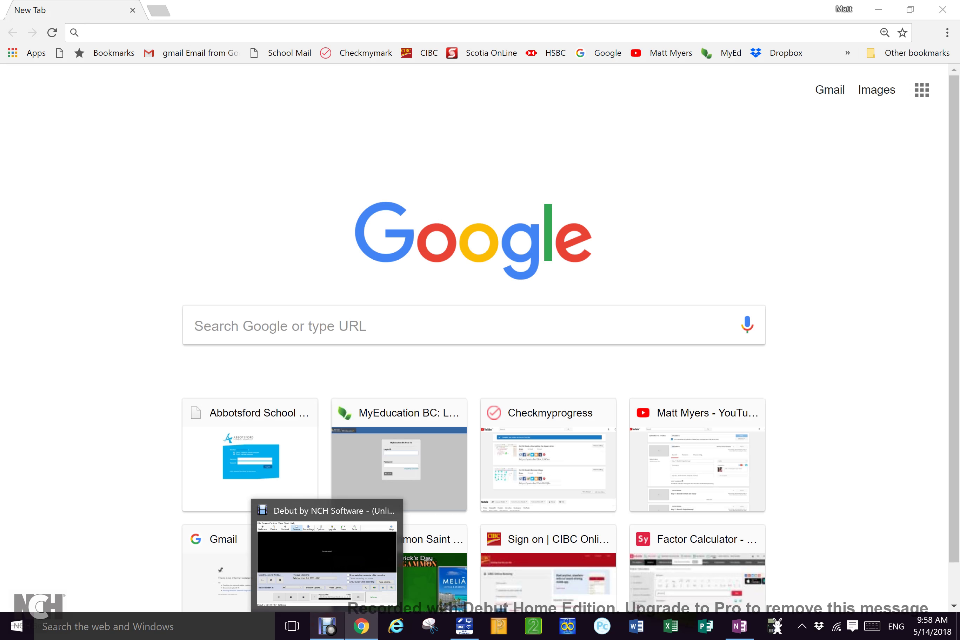
- Bring the OneNote Lesson 5-2 window back to the front from the taskbar
click(327, 625)
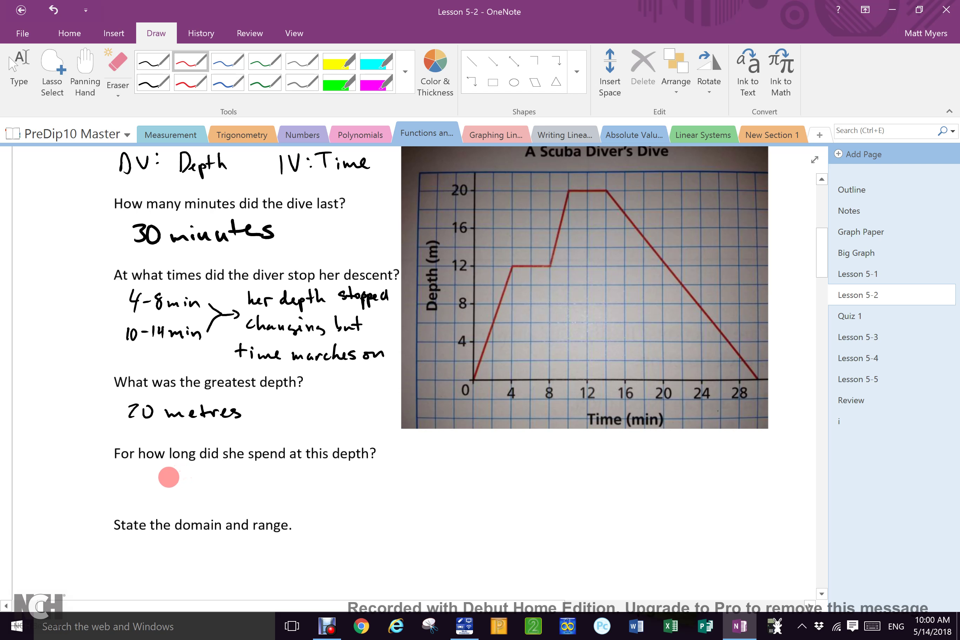
- Write the answer '4 min' in red ink
mouse_move(161, 479)
mouse_down()
mouse_move(157, 501)
mouse_move(185, 499)
mouse_up()
drag(189, 500, 199, 500)
click(186, 483)
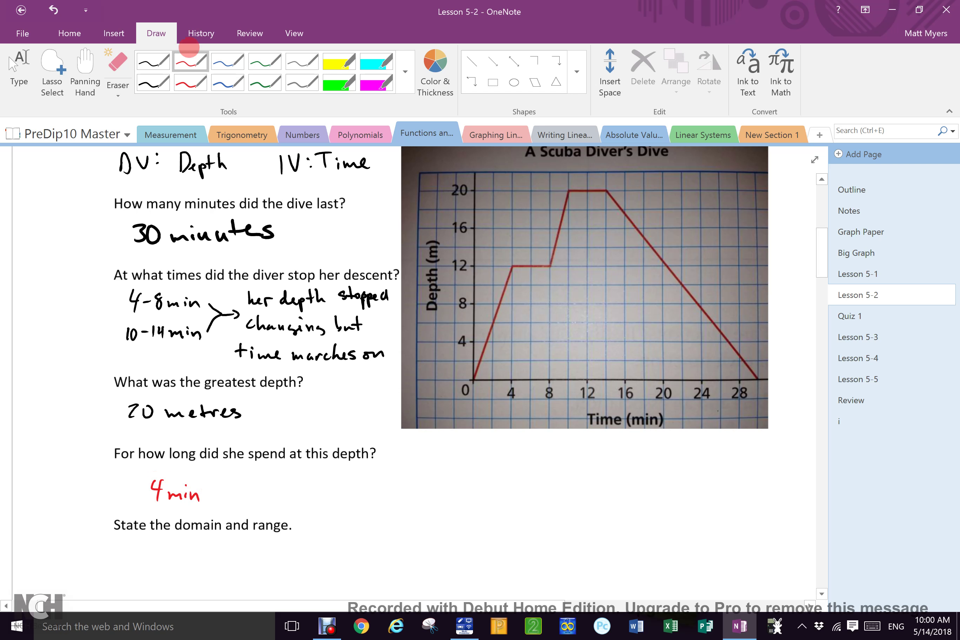
- In blue ink, write the domain 'D: 0 ≤ time ≤ 30' below the question
click(167, 62)
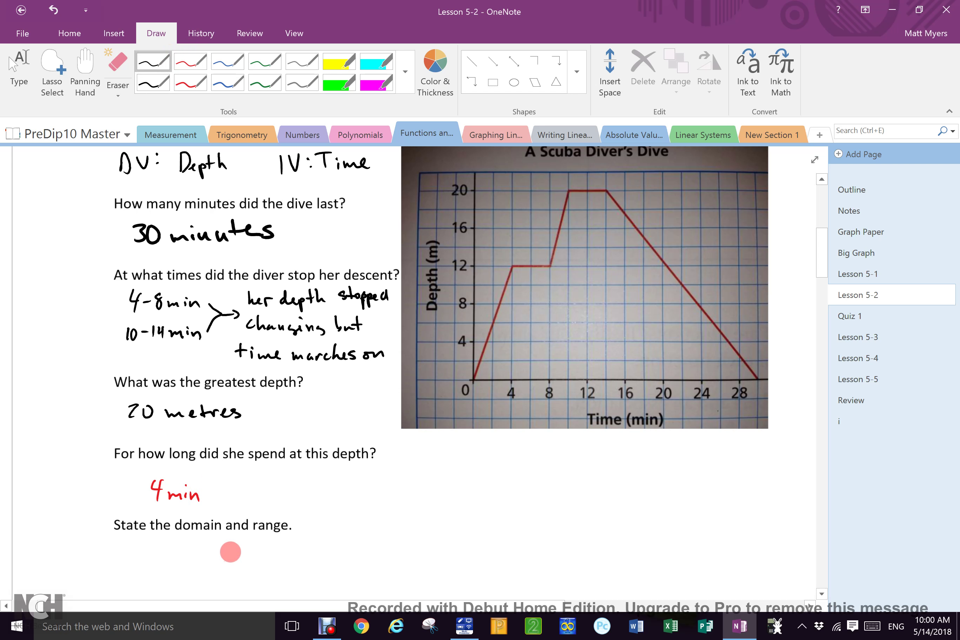
click(227, 63)
drag(252, 550, 253, 562)
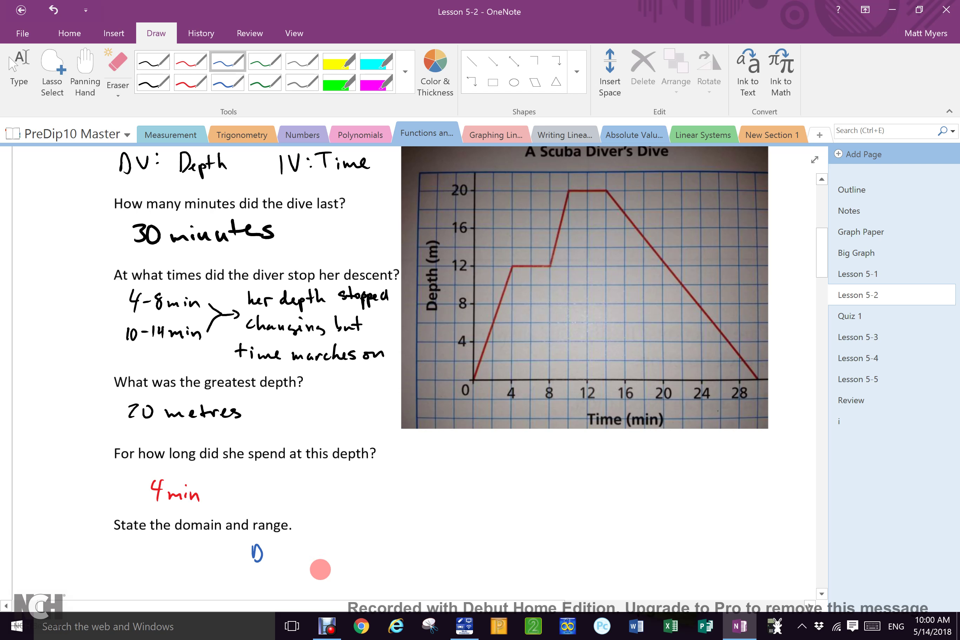
click(280, 549)
click(279, 554)
drag(321, 544, 351, 556)
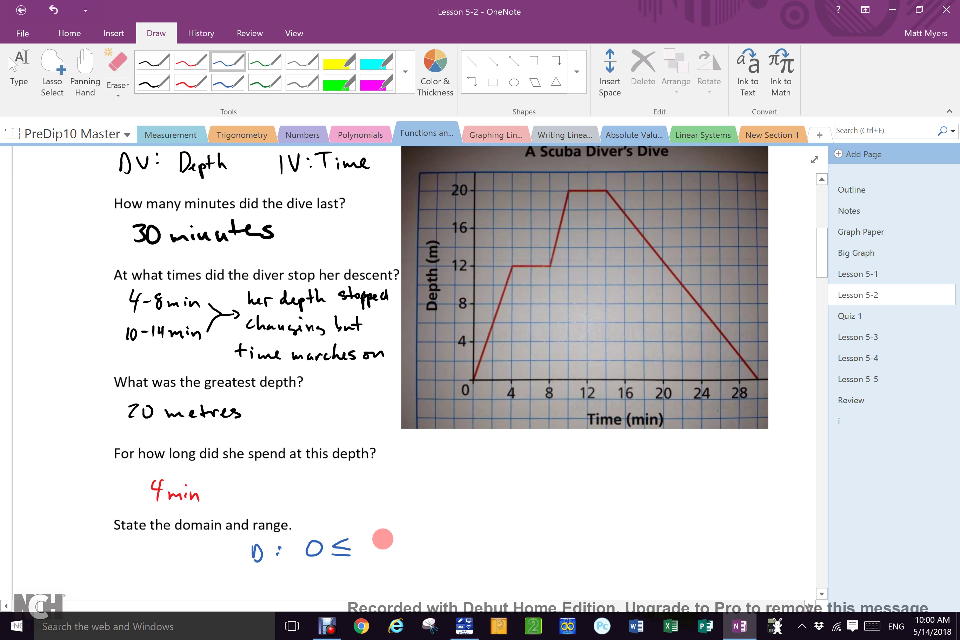
mouse_move(381, 536)
mouse_down()
mouse_move(383, 553)
mouse_move(389, 543)
mouse_up()
mouse_move(394, 543)
mouse_down()
mouse_move(395, 553)
mouse_move(451, 552)
mouse_move(494, 534)
mouse_up()
click(395, 537)
- In red ink, write the range 'R: 0 ≤ depth ≤ 20' under the domain
click(191, 63)
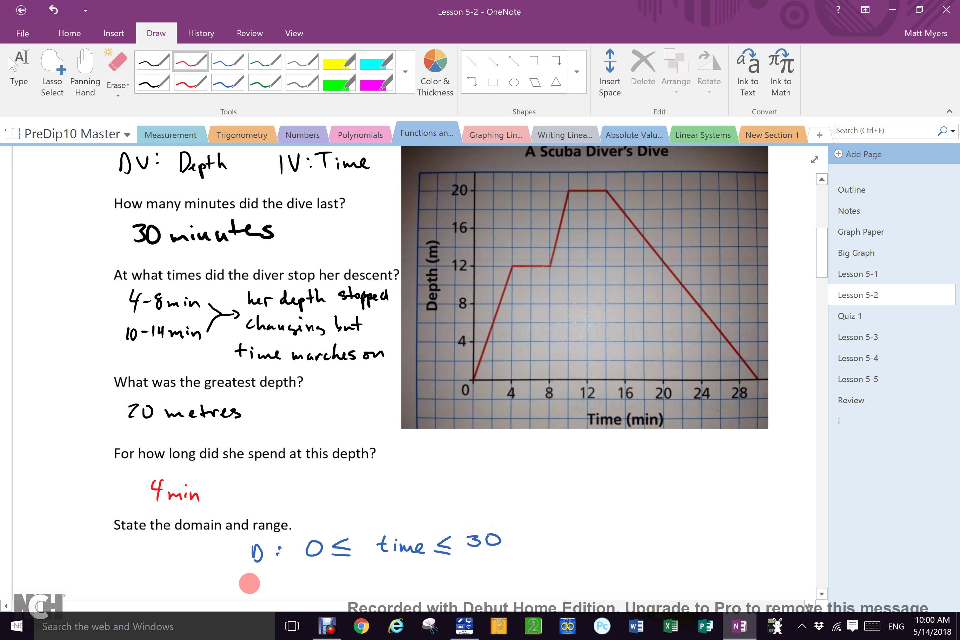
drag(250, 578, 265, 589)
click(270, 580)
click(270, 587)
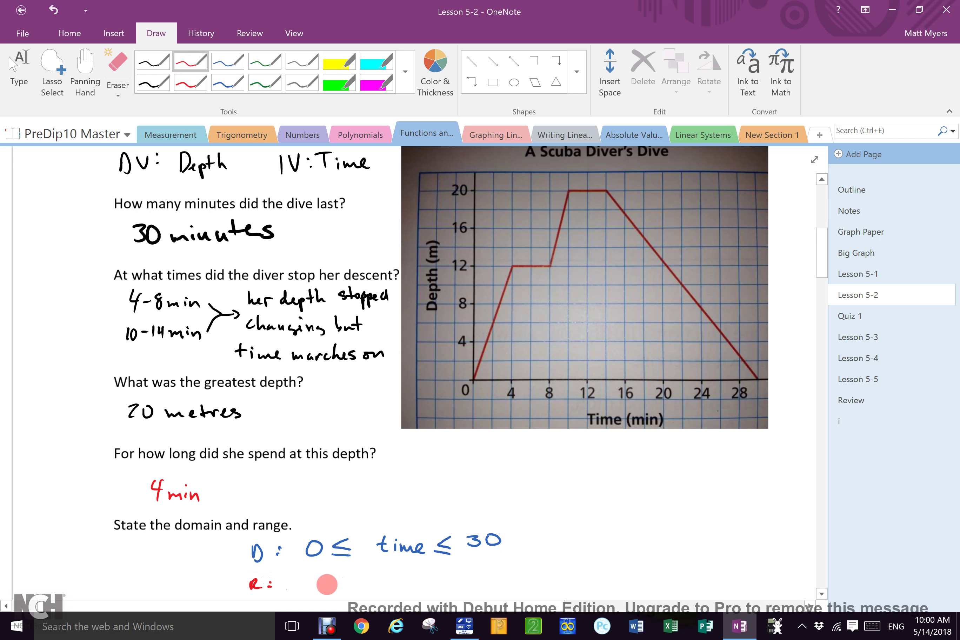
drag(321, 576, 469, 582)
drag(475, 573, 480, 578)
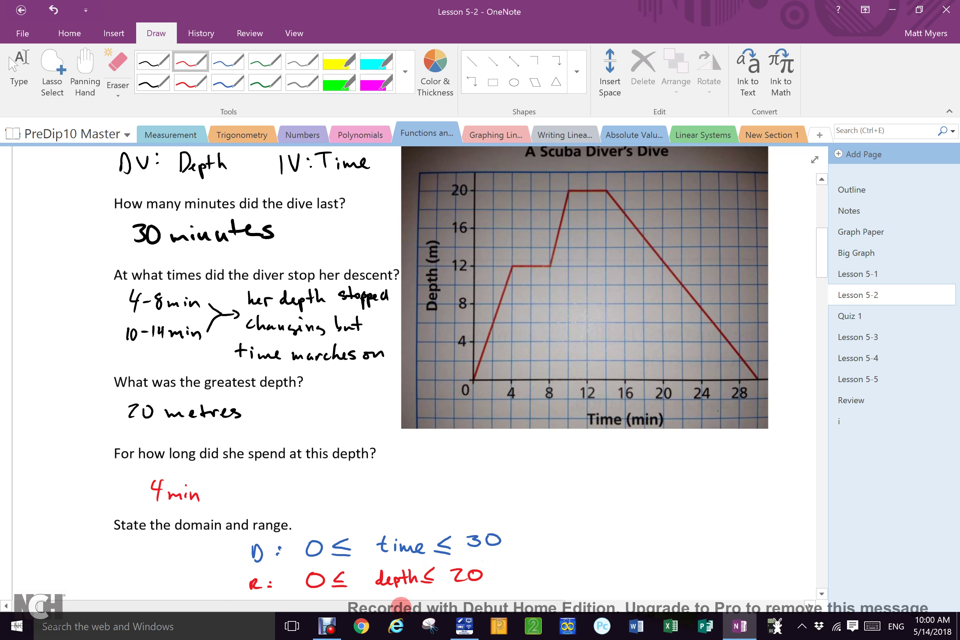
drag(360, 604, 458, 597)
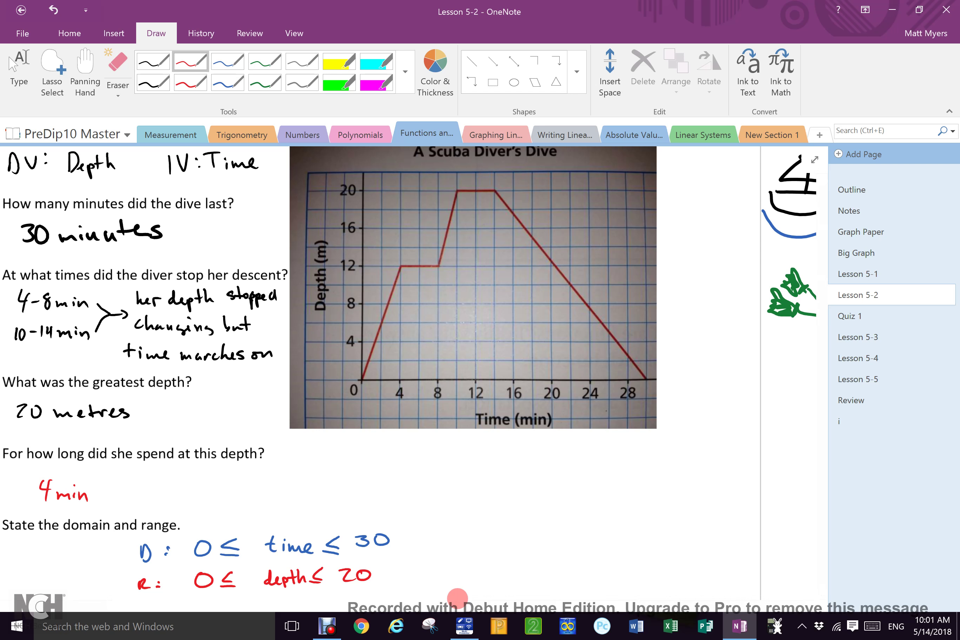
- Mark and label the point (4, 12) in blue, then dot the graph's origin
click(228, 83)
mouse_move(399, 268)
mouse_down()
mouse_move(417, 294)
mouse_move(453, 292)
mouse_up()
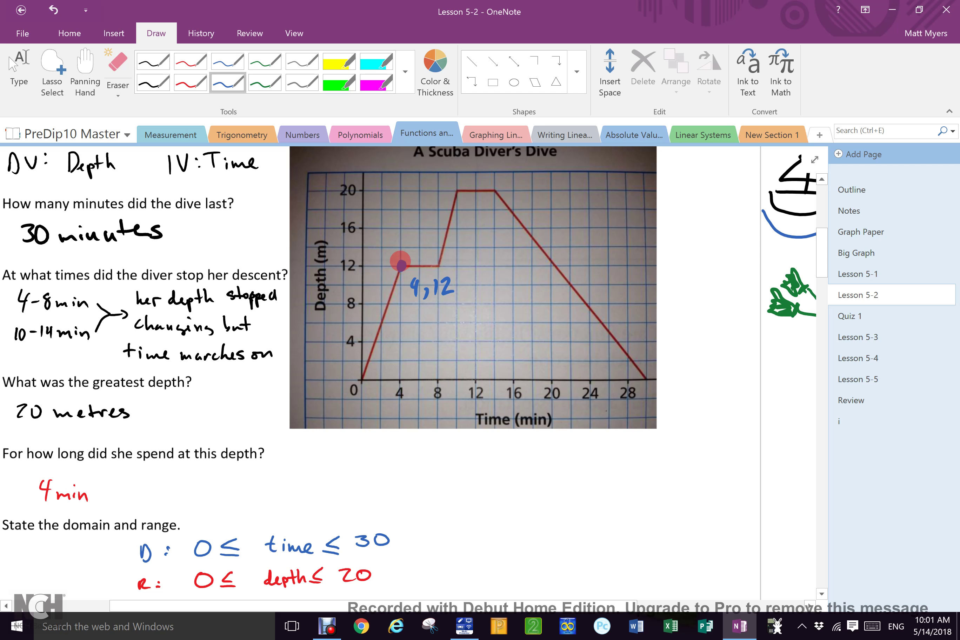
click(362, 379)
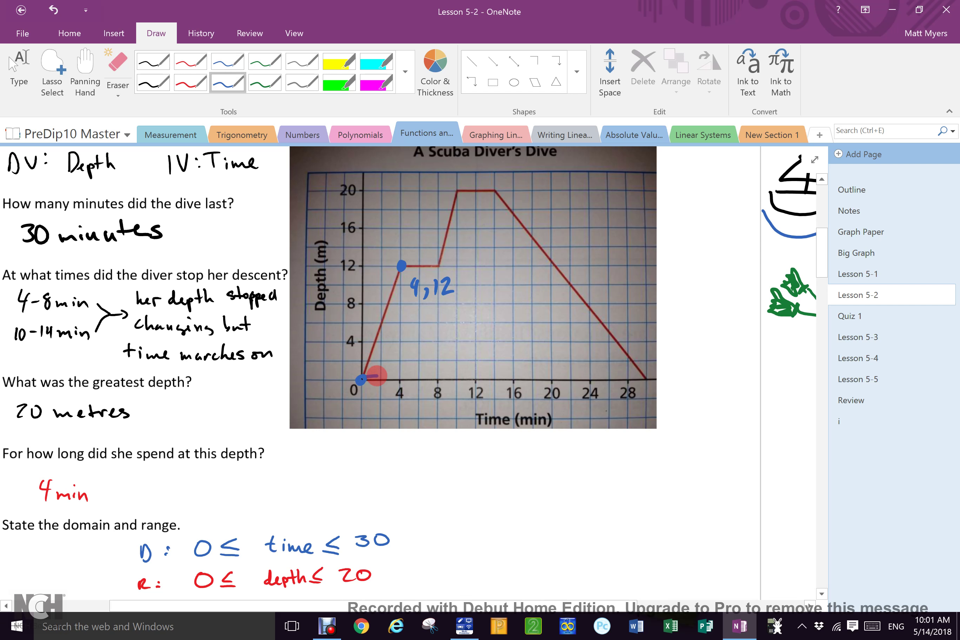
- Draw the blue run and rise from the origin to (4, 12), labelled 'rate of change'
mouse_move(366, 377)
mouse_down()
mouse_move(401, 376)
mouse_move(401, 266)
mouse_up()
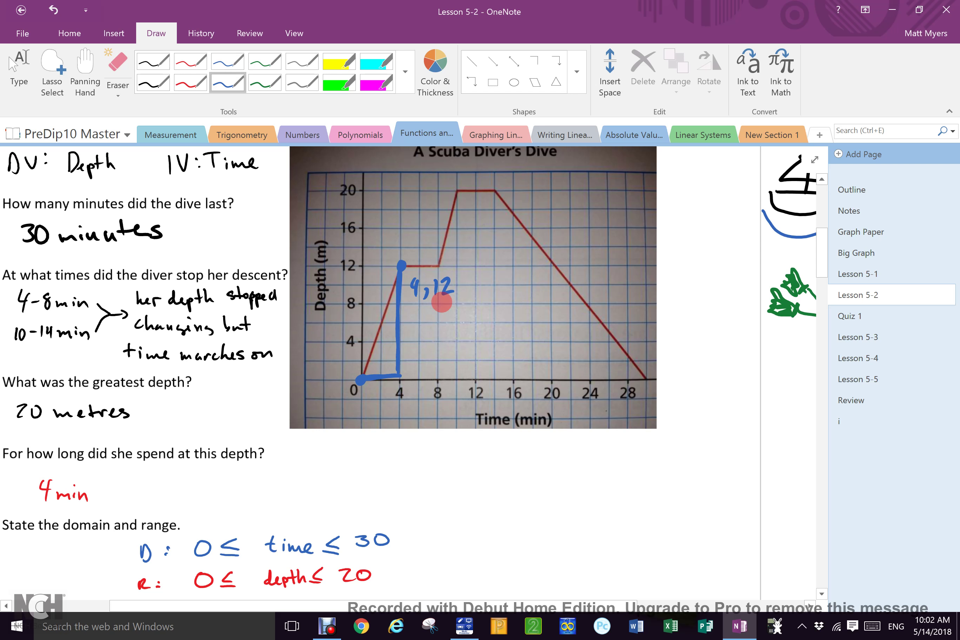
drag(420, 328, 574, 330)
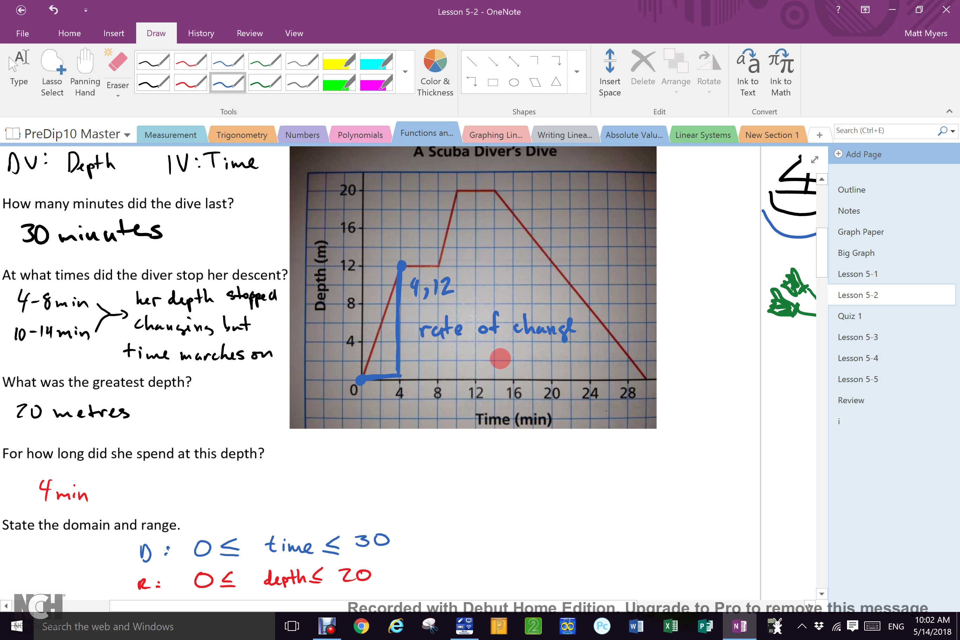
- In red ink, draw an arrow down from 'rate of change' and write Km/h beneath it
click(190, 61)
mouse_move(522, 340)
mouse_down()
mouse_move(521, 432)
mouse_move(533, 425)
mouse_move(512, 474)
mouse_move(539, 471)
mouse_up()
mouse_move(552, 452)
mouse_down()
mouse_move(548, 479)
mouse_move(567, 475)
mouse_up()
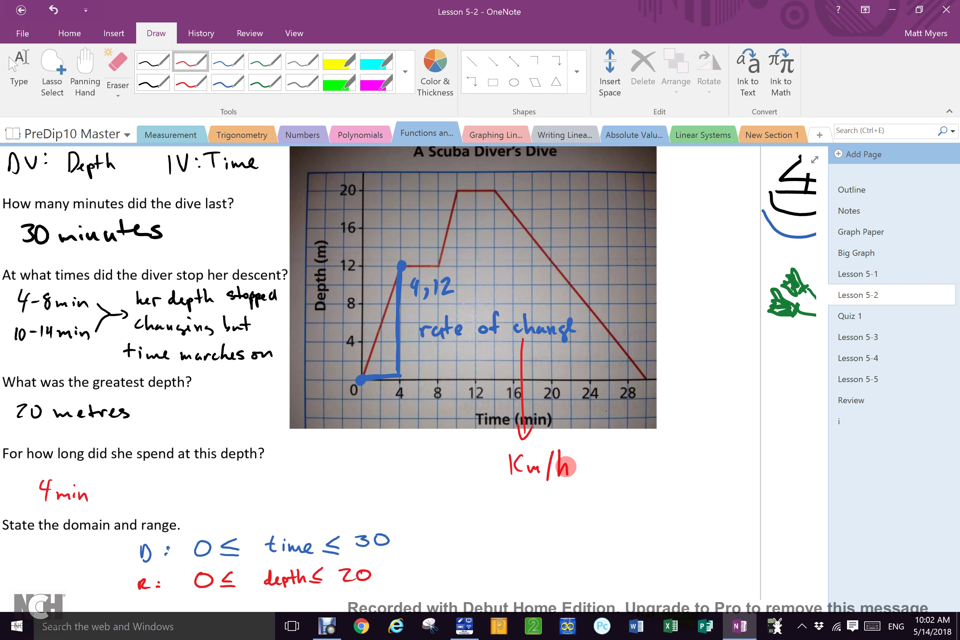
- Write DV/IV = 12/4 = 3 m/min in red, with an arrow from 'rate of change' to it
mouse_move(507, 500)
mouse_down()
mouse_move(508, 518)
mouse_move(524, 502)
mouse_up()
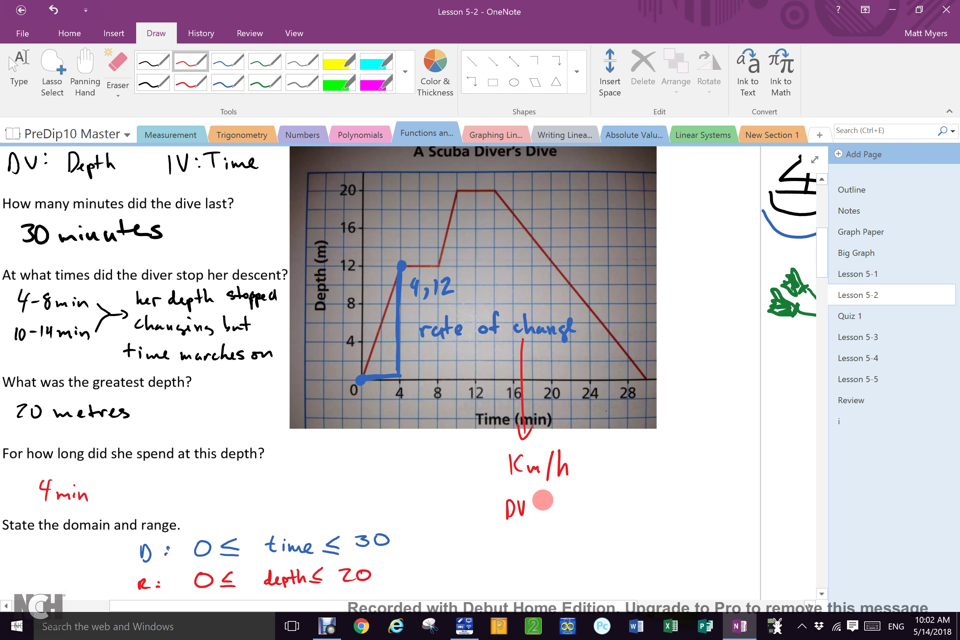
mouse_move(492, 525)
mouse_down()
mouse_move(536, 527)
mouse_move(504, 553)
mouse_move(523, 536)
mouse_up()
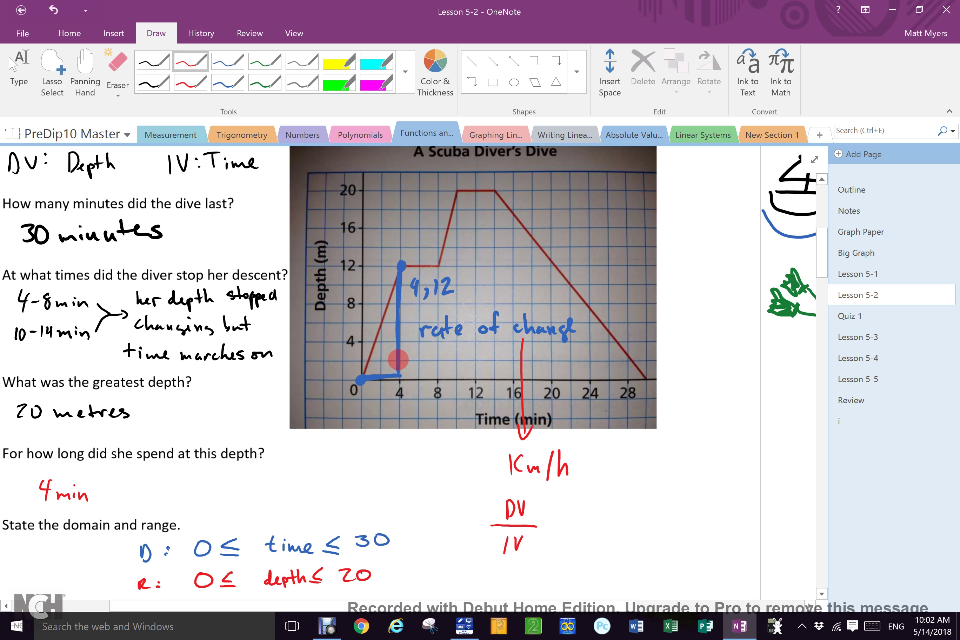
drag(553, 513, 566, 513)
drag(554, 521, 587, 507)
mouse_move(591, 495)
mouse_down()
mouse_move(612, 513)
mouse_move(600, 531)
mouse_up()
mouse_move(596, 525)
mouse_down()
mouse_move(595, 542)
mouse_move(629, 518)
mouse_move(656, 521)
mouse_move(643, 528)
mouse_move(690, 525)
mouse_move(693, 534)
mouse_move(714, 515)
mouse_move(729, 518)
mouse_up()
drag(584, 336, 650, 482)
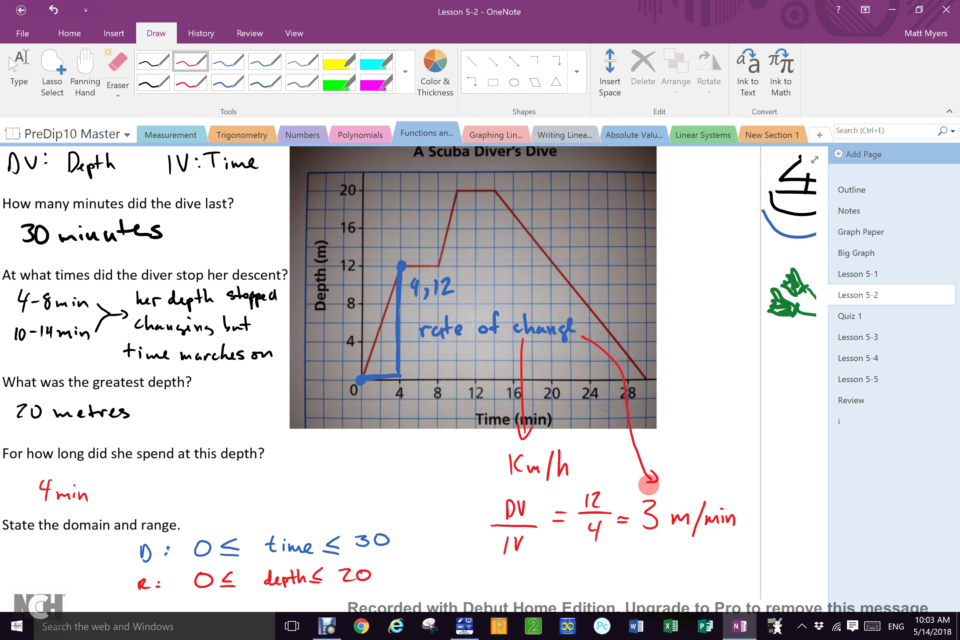
- Highlight the dive graph's segments yellow, green and cyan, then scroll to question 2's watering-can graph
click(339, 63)
mouse_move(364, 371)
mouse_down()
mouse_move(393, 277)
mouse_move(449, 235)
mouse_move(461, 179)
mouse_move(529, 228)
mouse_move(584, 303)
mouse_up()
click(345, 84)
click(391, 66)
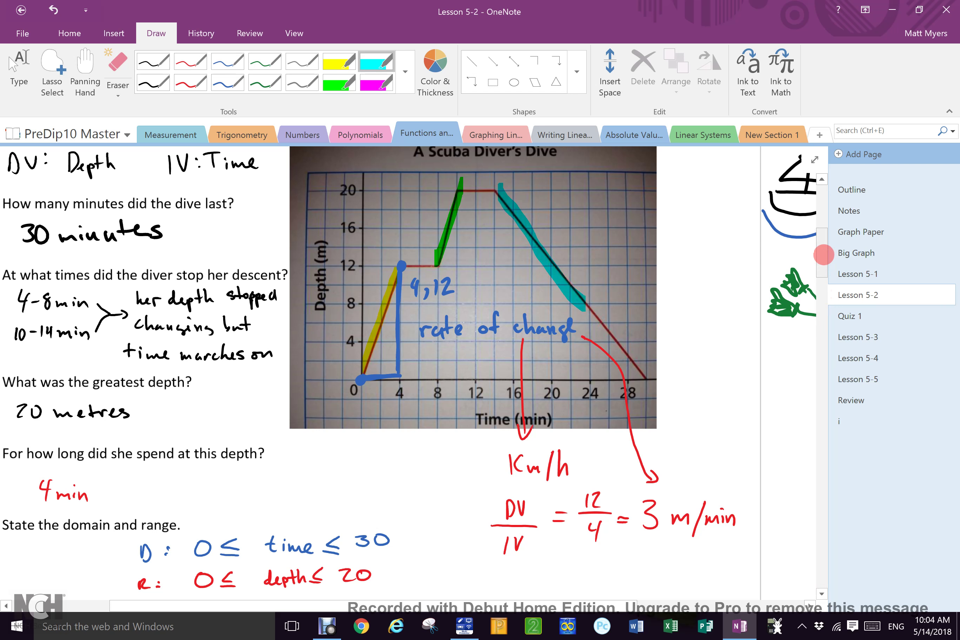
drag(822, 256, 806, 317)
drag(411, 603, 377, 596)
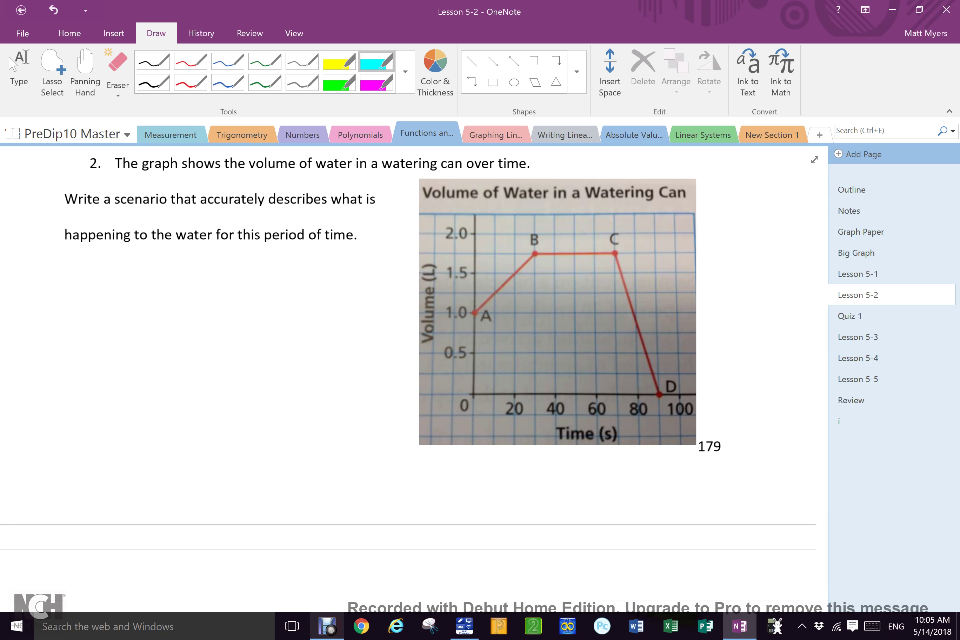
click(326, 626)
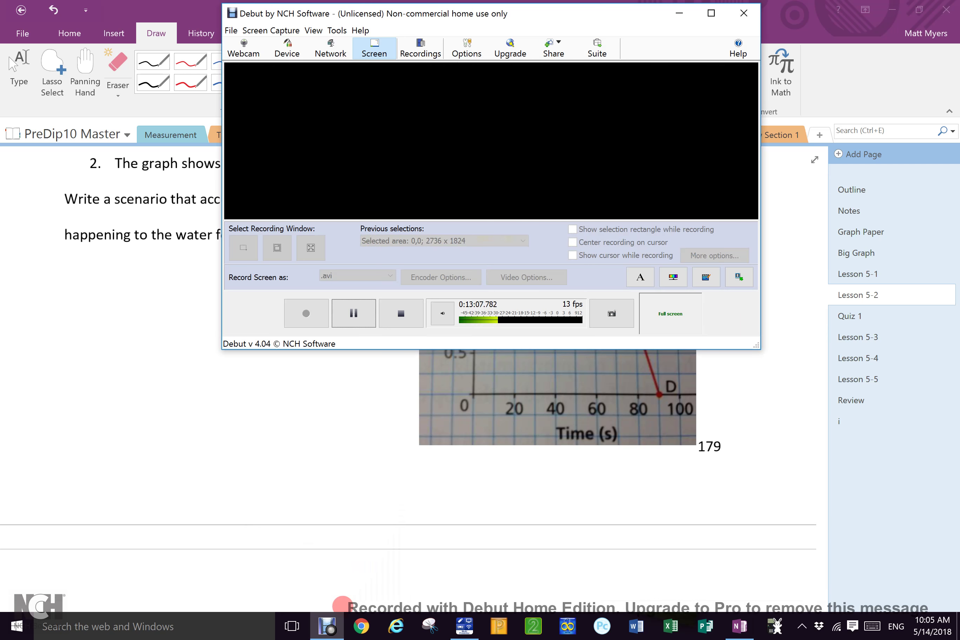
click(343, 313)
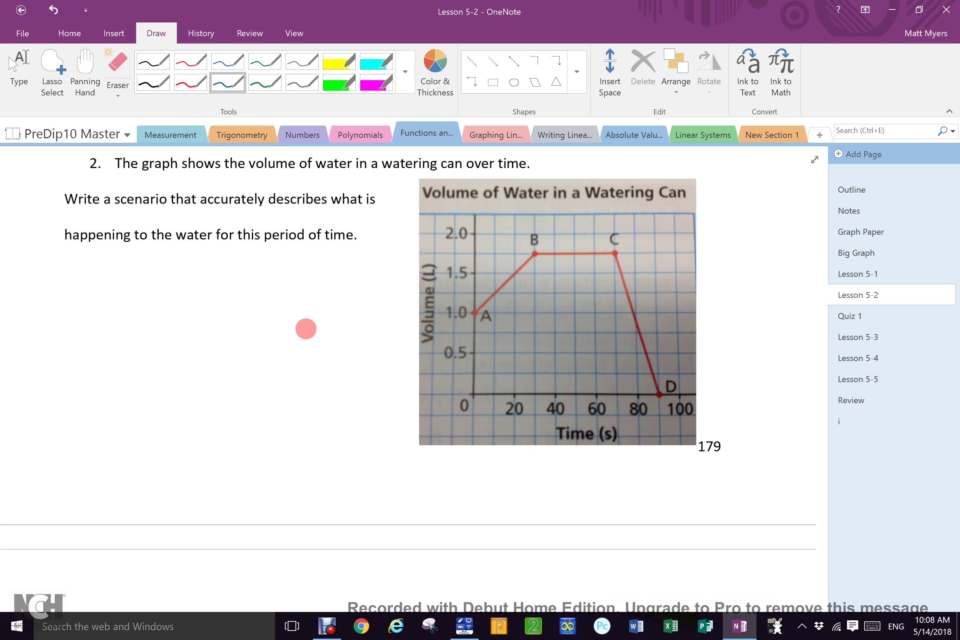
click(327, 626)
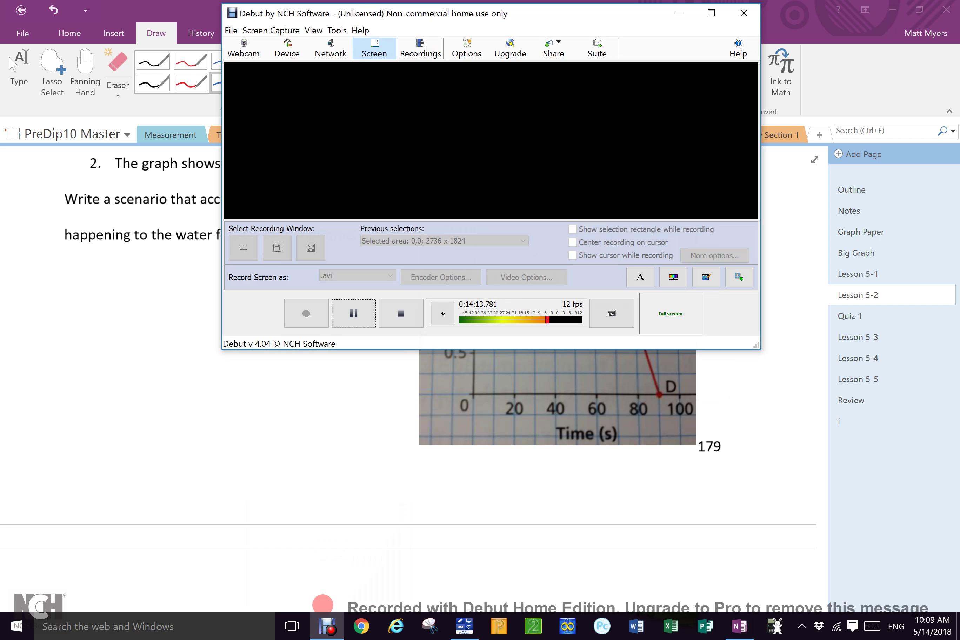
click(354, 313)
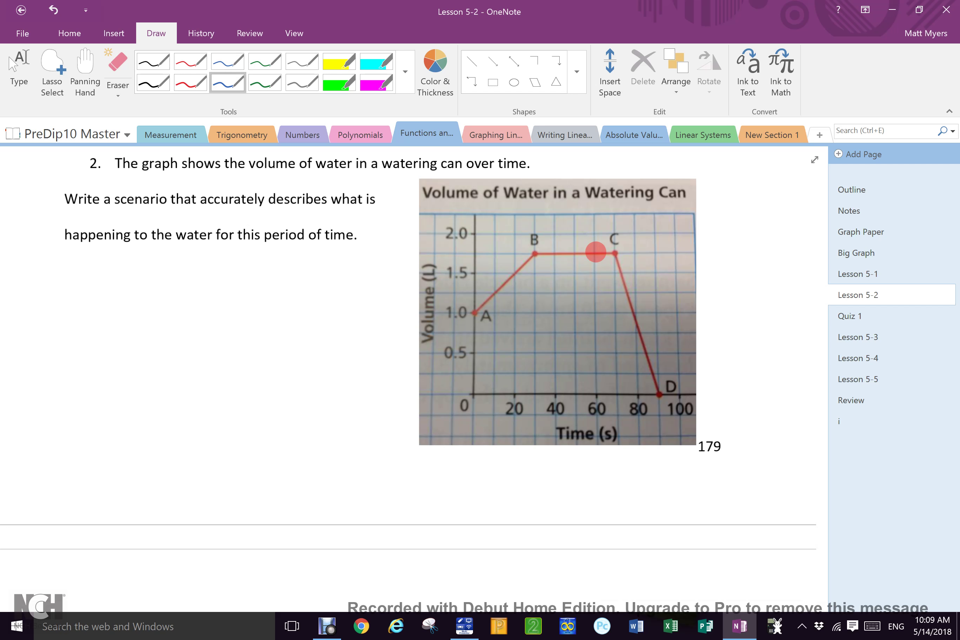
- Handwrite 'I filled my partially full wateringcan at a rate of' in blue below question 2
mouse_move(72, 265)
mouse_down()
mouse_move(72, 289)
mouse_move(95, 288)
mouse_move(101, 272)
mouse_move(107, 288)
mouse_up()
click(107, 262)
mouse_move(114, 257)
mouse_down()
mouse_move(114, 288)
mouse_move(133, 287)
mouse_up()
mouse_move(140, 276)
mouse_down()
mouse_move(143, 285)
mouse_move(187, 283)
mouse_move(203, 272)
mouse_move(191, 299)
mouse_move(234, 294)
mouse_move(242, 278)
mouse_move(262, 284)
mouse_up()
mouse_move(255, 273)
mouse_down()
mouse_move(270, 270)
mouse_move(275, 285)
mouse_up()
mouse_move(289, 274)
mouse_down()
mouse_move(283, 282)
mouse_move(295, 285)
mouse_up()
mouse_move(298, 256)
mouse_down()
mouse_move(299, 285)
mouse_move(311, 285)
mouse_up()
drag(316, 268, 310, 304)
drag(338, 252, 334, 282)
mouse_move(331, 268)
mouse_down()
mouse_move(353, 267)
mouse_move(353, 280)
mouse_up()
drag(364, 245, 363, 281)
mouse_move(82, 313)
mouse_down()
mouse_move(86, 331)
mouse_move(182, 313)
mouse_move(173, 326)
mouse_move(183, 315)
mouse_move(229, 309)
mouse_move(241, 322)
mouse_move(262, 306)
mouse_move(272, 318)
mouse_move(302, 309)
mouse_move(316, 316)
mouse_move(385, 300)
mouse_up()
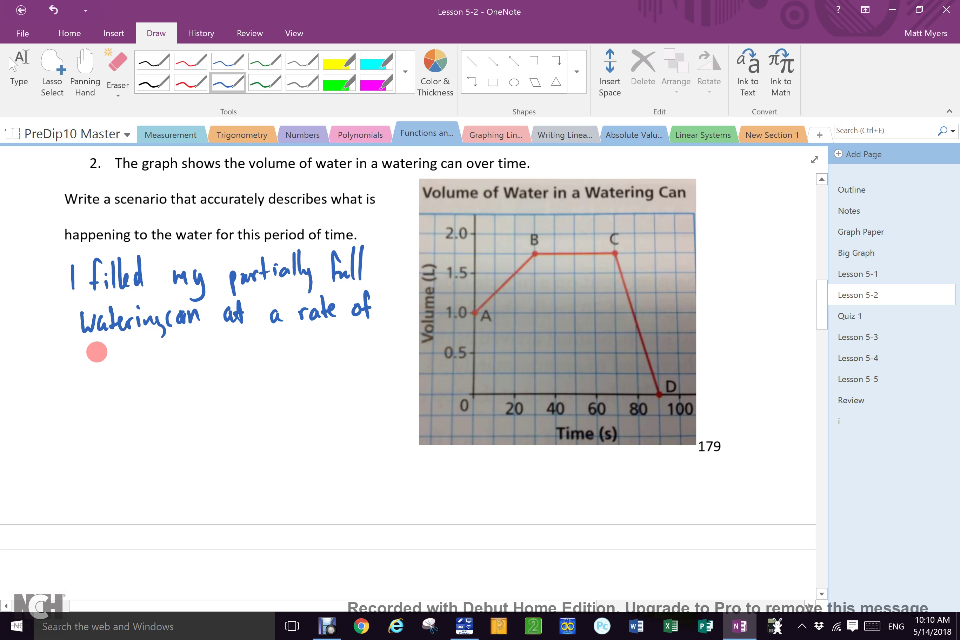
- Handwrite the rate '.75 L/30sec' on the next line of the scenario
click(91, 365)
drag(98, 352, 111, 366)
mouse_move(114, 350)
mouse_down()
mouse_move(152, 371)
mouse_move(176, 353)
mouse_move(183, 365)
mouse_move(201, 365)
mouse_up()
drag(216, 355, 214, 360)
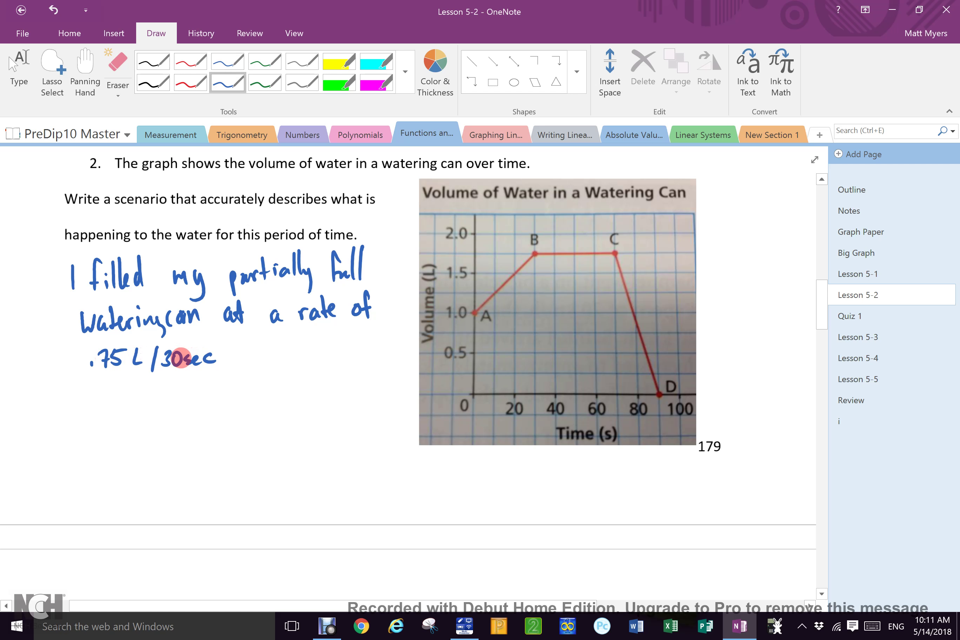
- Write x2 under 30sec and under .75, then the doubled rate '1.5L/min.' below
drag(168, 378, 177, 388)
mouse_move(177, 377)
mouse_down()
mouse_move(168, 388)
mouse_move(192, 388)
mouse_up()
mouse_move(95, 383)
mouse_down()
mouse_move(121, 391)
mouse_move(96, 425)
mouse_move(191, 423)
mouse_up()
drag(194, 413, 204, 424)
click(189, 407)
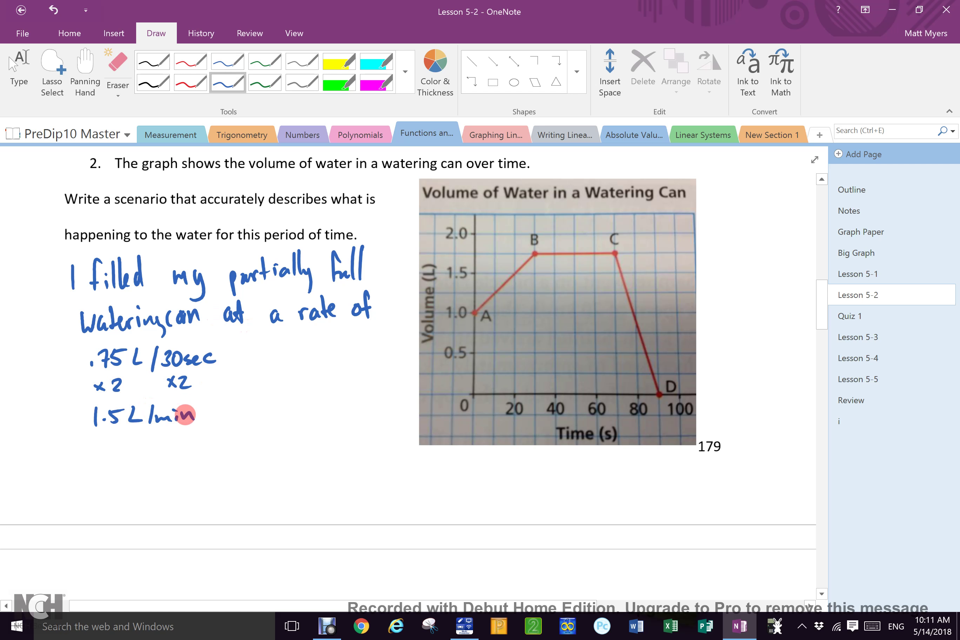
click(206, 418)
- Continue the scenario: 'to my sister who was sunbathing and dumped H2O on her at a rate of'
mouse_move(233, 395)
mouse_down()
mouse_move(233, 421)
mouse_move(247, 419)
mouse_up()
mouse_move(241, 410)
mouse_down()
mouse_move(294, 416)
mouse_move(345, 395)
mouse_move(355, 411)
mouse_move(374, 407)
mouse_up()
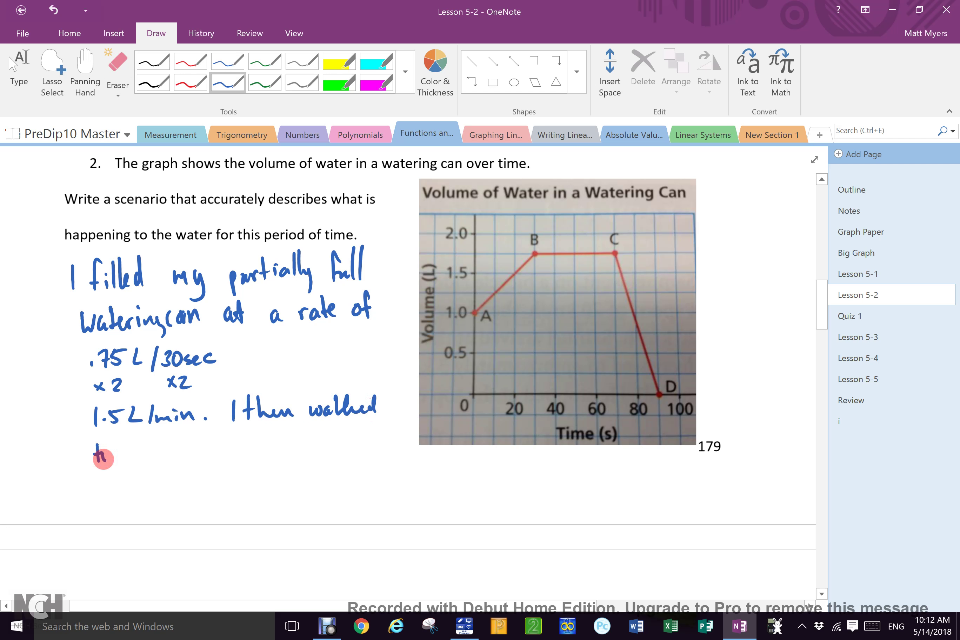
mouse_move(103, 459)
mouse_down()
mouse_move(182, 453)
mouse_move(167, 456)
mouse_move(174, 461)
mouse_move(237, 444)
mouse_move(244, 454)
mouse_move(390, 454)
mouse_up()
mouse_move(106, 488)
mouse_down()
mouse_move(209, 489)
mouse_move(240, 511)
mouse_move(275, 489)
mouse_move(313, 484)
mouse_move(375, 494)
mouse_move(453, 476)
mouse_move(462, 486)
mouse_move(708, 484)
mouse_move(725, 480)
mouse_move(731, 463)
mouse_move(703, 484)
mouse_up()
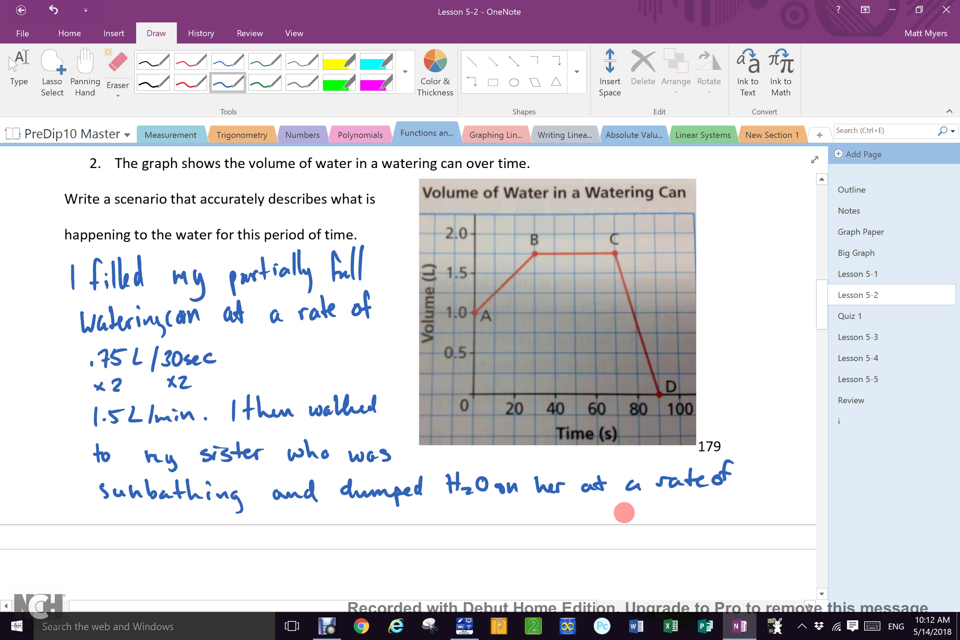
- Write the rate −5.25 L/min, then erase the stray 'on her' written below it
drag(618, 512, 637, 512)
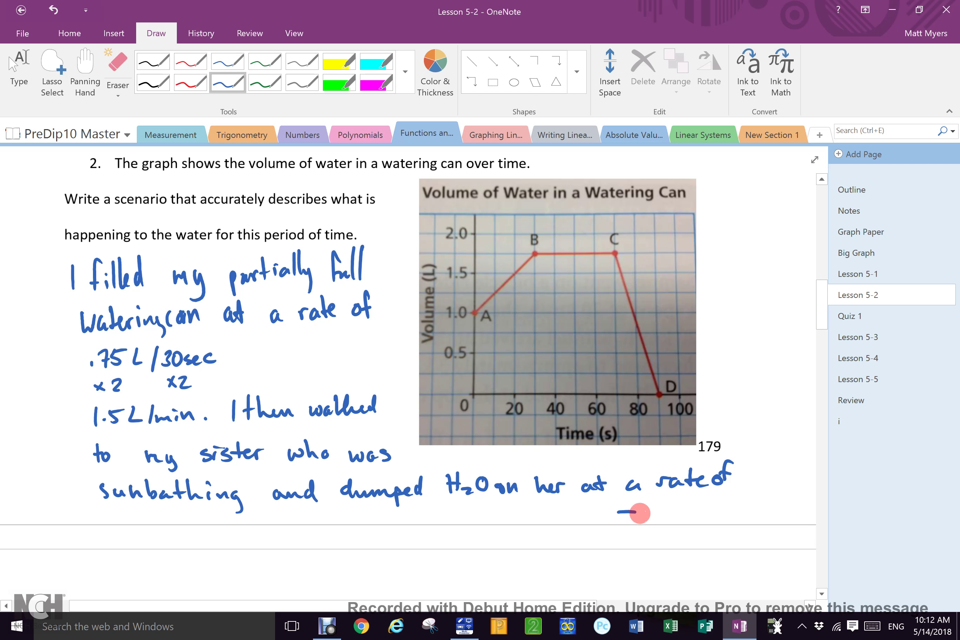
mouse_move(661, 501)
mouse_down()
mouse_move(655, 516)
mouse_move(701, 516)
mouse_move(723, 499)
mouse_move(738, 518)
mouse_move(778, 517)
mouse_up()
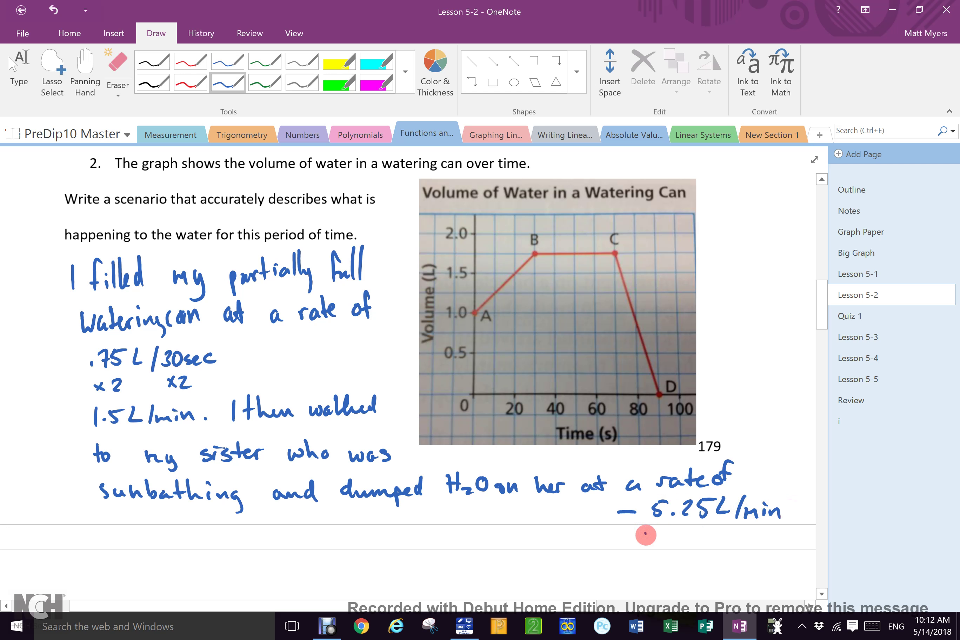
drag(654, 532, 672, 542)
mouse_move(696, 530)
mouse_down()
mouse_move(693, 537)
mouse_move(707, 542)
mouse_move(732, 537)
mouse_up()
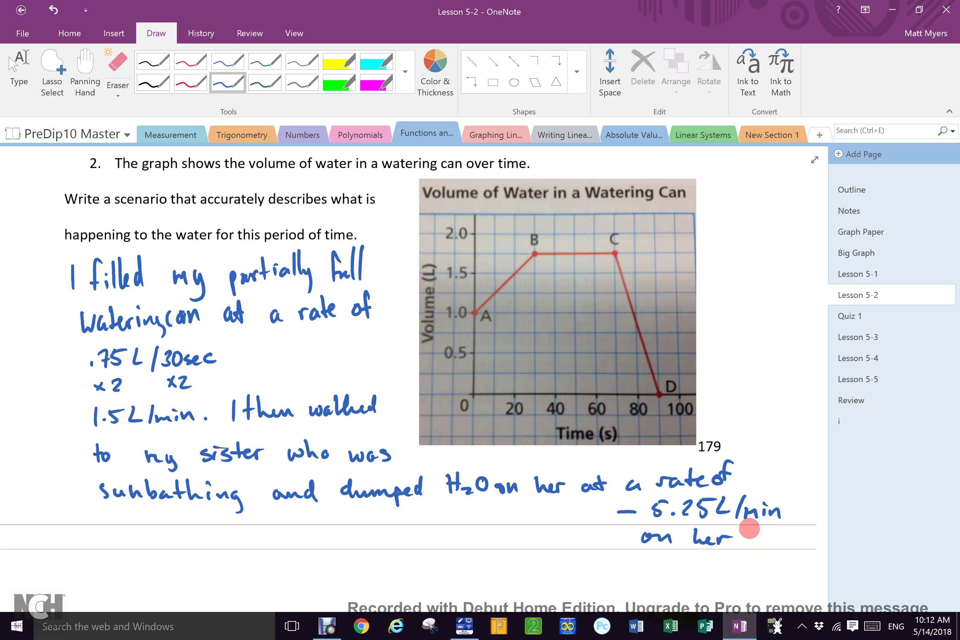
drag(656, 540, 734, 547)
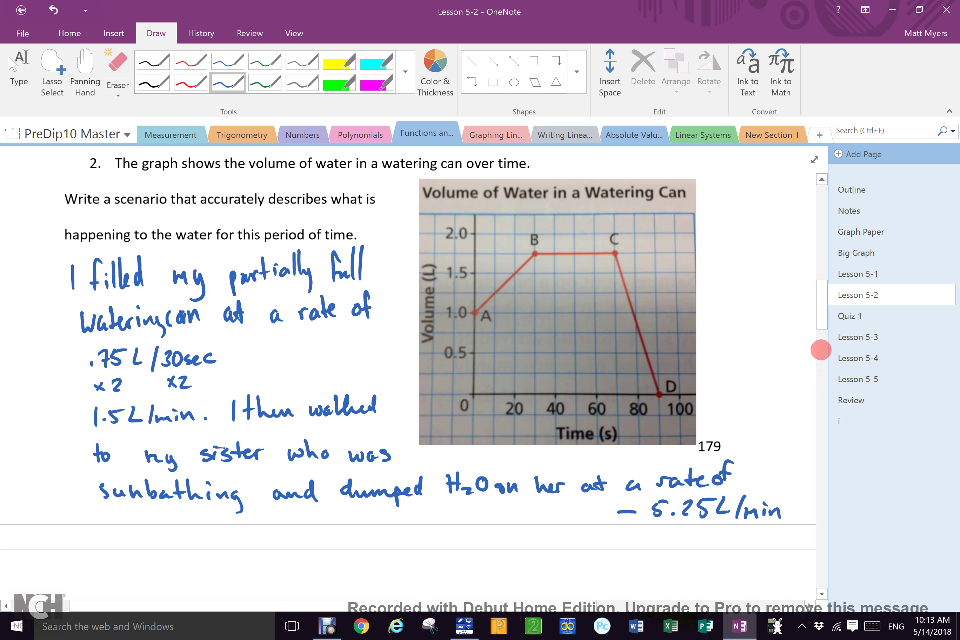
- Scroll down to question 3's Jack distance-versus-time scenario and its blank axes
mouse_move(819, 297)
mouse_down()
mouse_move(821, 310)
mouse_move(825, 294)
mouse_up()
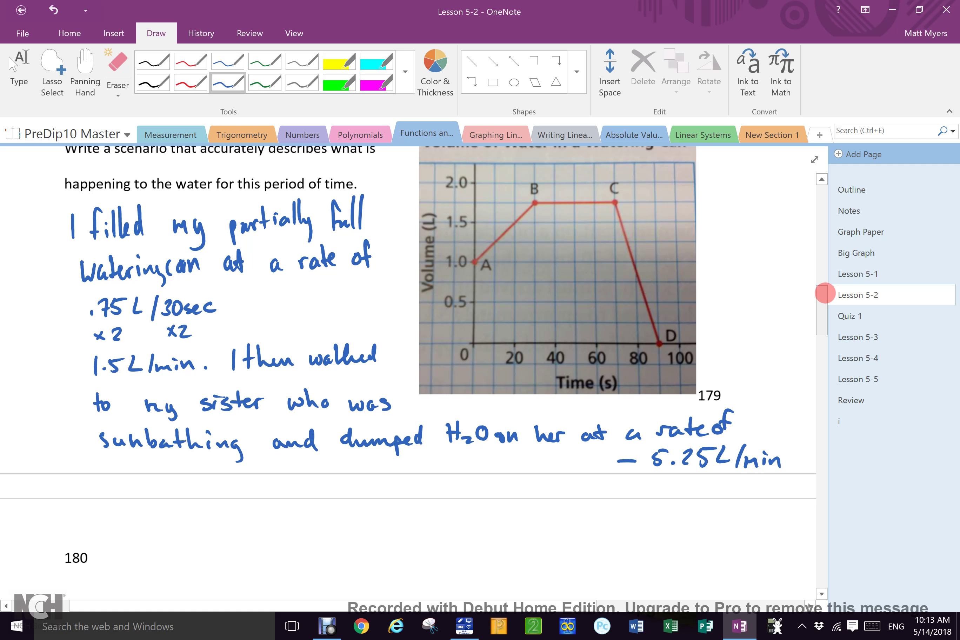
drag(825, 293, 825, 338)
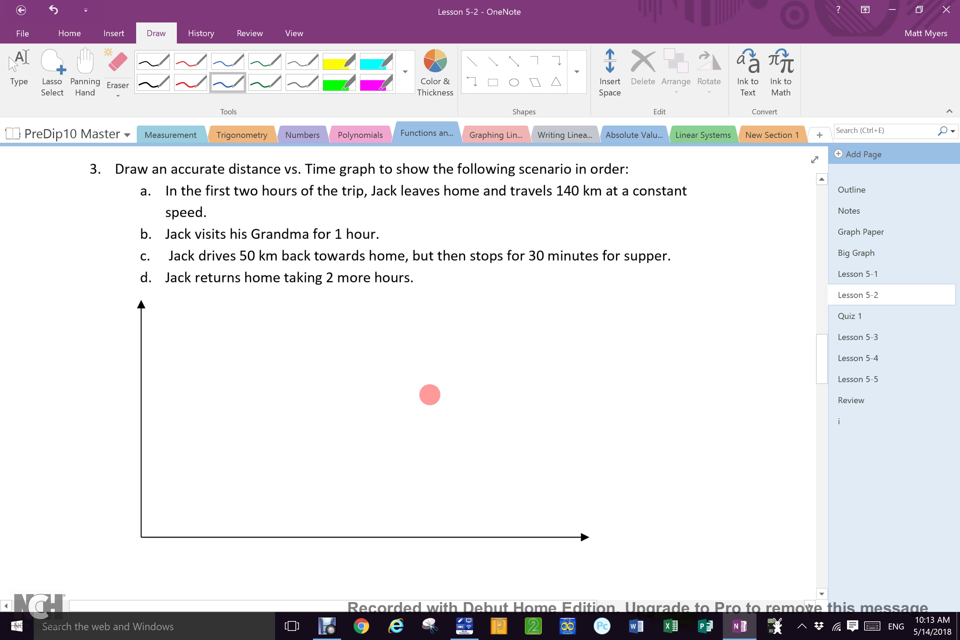
- Pause the Debut screen recording after dismissing its unavailable-item prompt
click(327, 627)
click(363, 312)
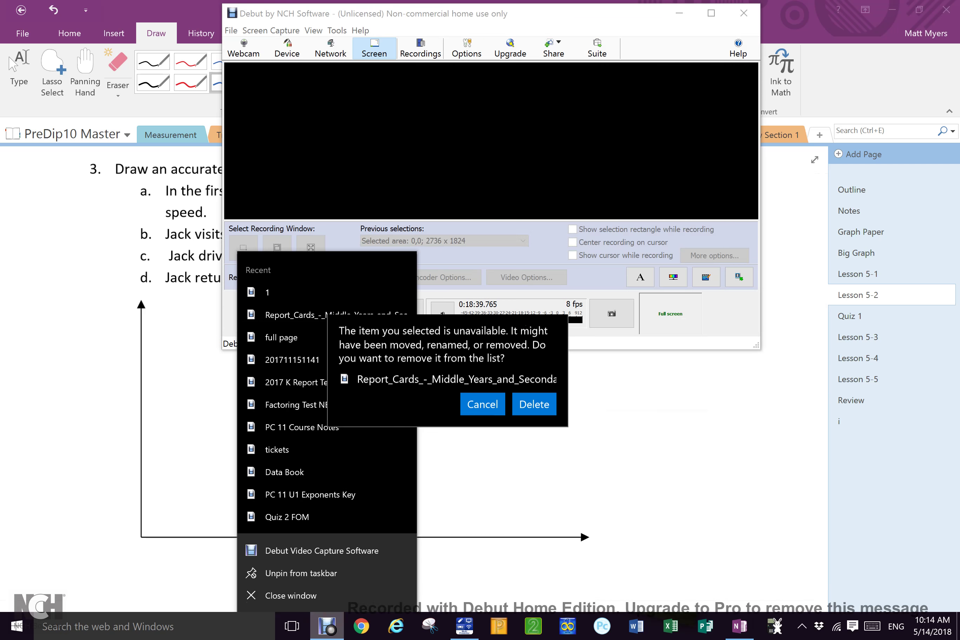
click(482, 408)
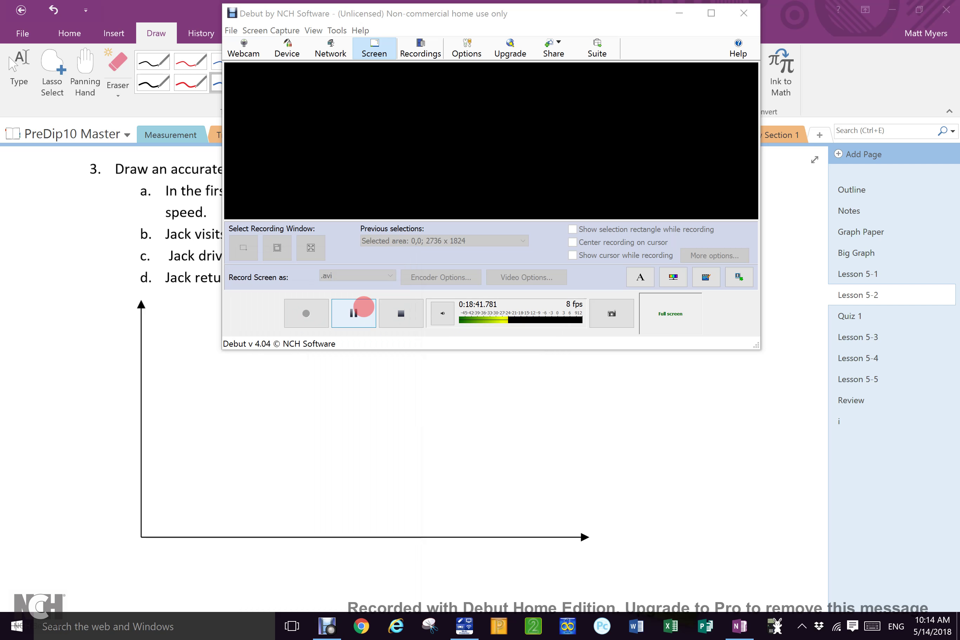
click(354, 313)
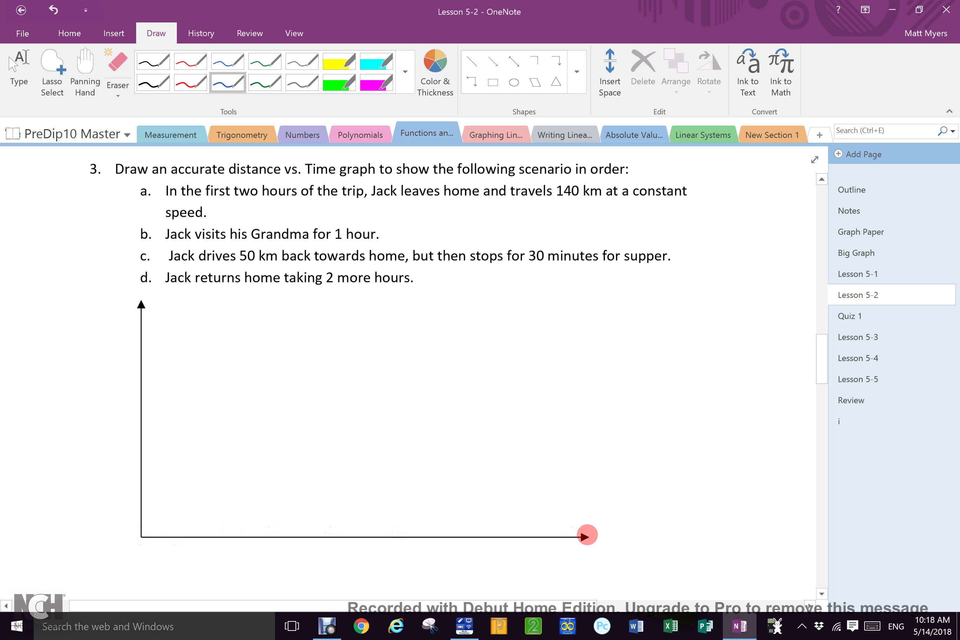
- Label Jack's graph axes 'Time (hours)' in blue and 'Distance (km)' in black
mouse_move(311, 575)
mouse_down()
mouse_move(358, 585)
mouse_move(382, 575)
mouse_move(385, 588)
mouse_move(452, 574)
mouse_move(466, 585)
mouse_up()
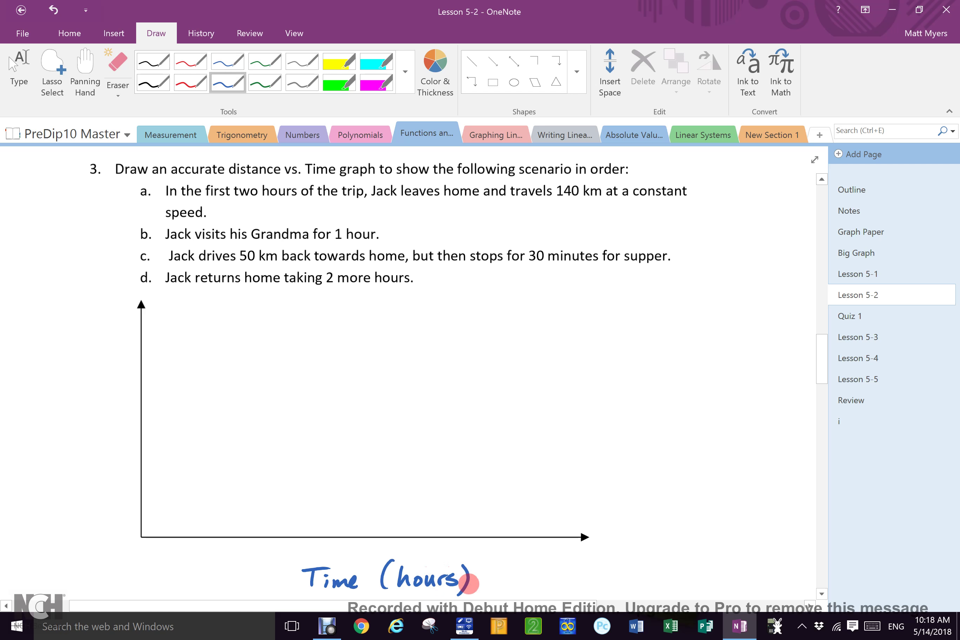
click(154, 63)
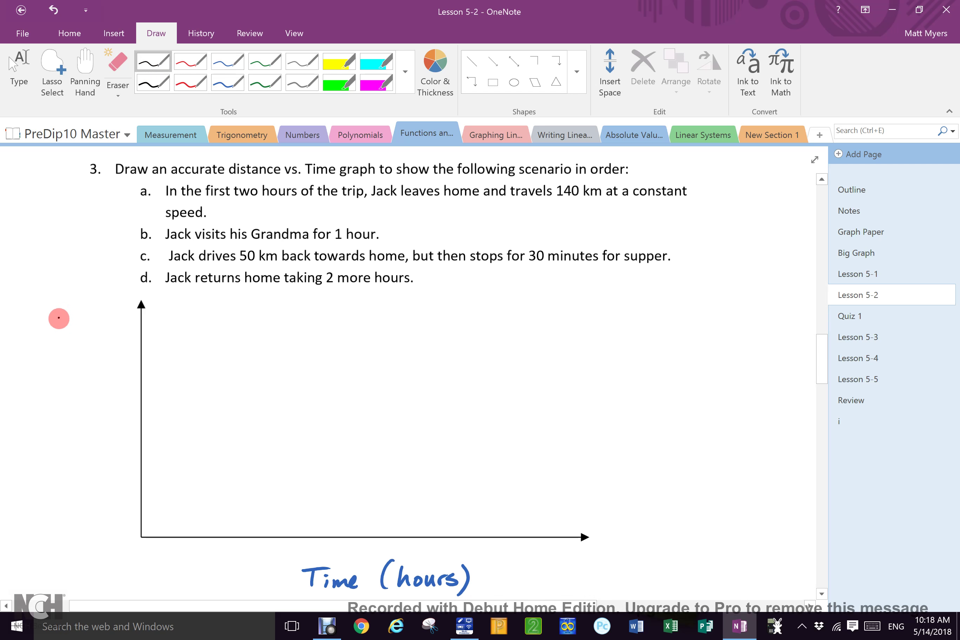
drag(57, 317, 66, 453)
click(183, 85)
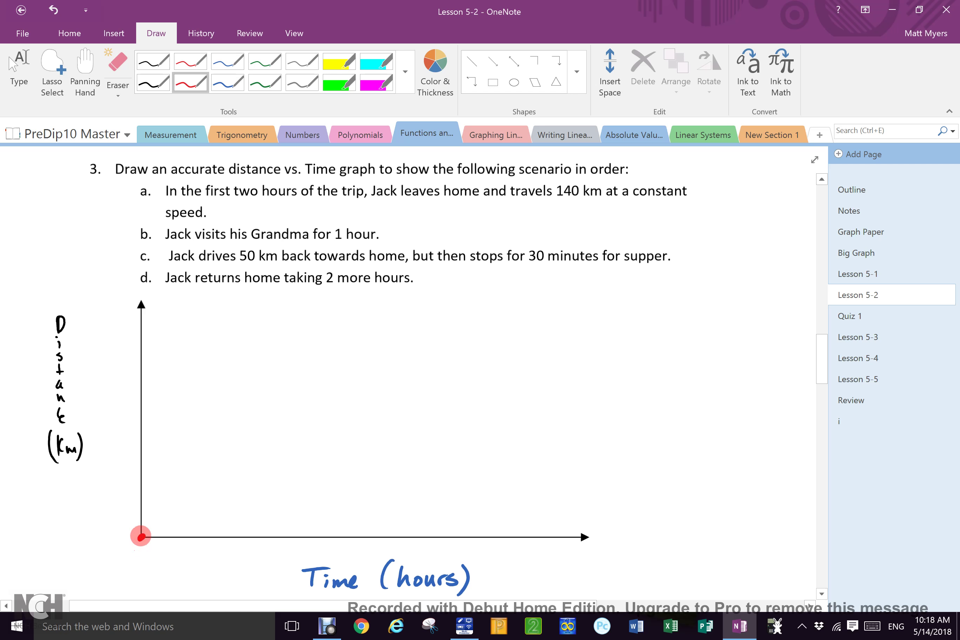
- Add a red origin dot and tick and number the time axis for hours 1 to 7
mouse_move(175, 534)
mouse_down()
mouse_move(177, 561)
mouse_move(209, 542)
mouse_move(212, 561)
mouse_move(242, 537)
mouse_move(175, 557)
mouse_move(192, 542)
mouse_move(191, 561)
mouse_up()
click(228, 62)
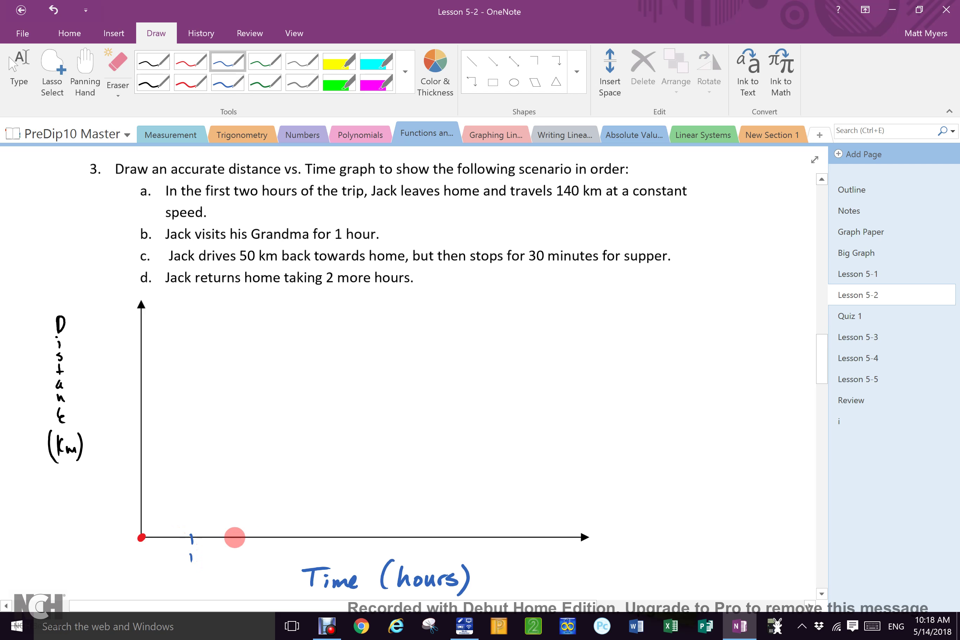
mouse_move(236, 535)
mouse_down()
mouse_move(242, 565)
mouse_move(277, 544)
mouse_move(281, 567)
mouse_up()
mouse_move(317, 536)
mouse_down()
mouse_move(319, 561)
mouse_move(354, 545)
mouse_move(357, 562)
mouse_move(394, 544)
mouse_move(393, 563)
mouse_move(426, 545)
mouse_move(427, 562)
mouse_move(434, 556)
mouse_up()
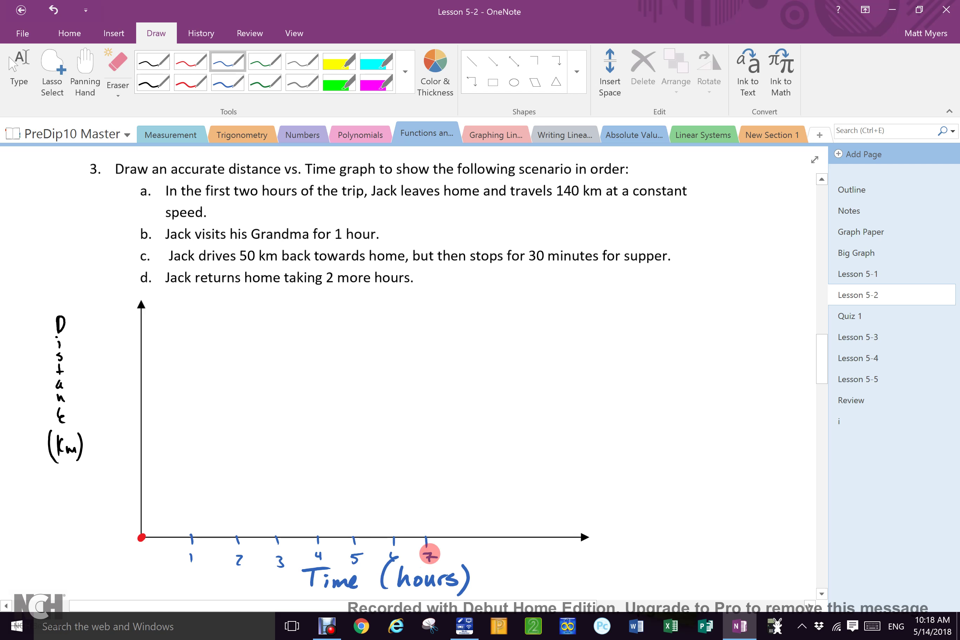
- Tick and label the distance axis in black at 25, 50, 75, 100, 125 and 200 km
click(153, 62)
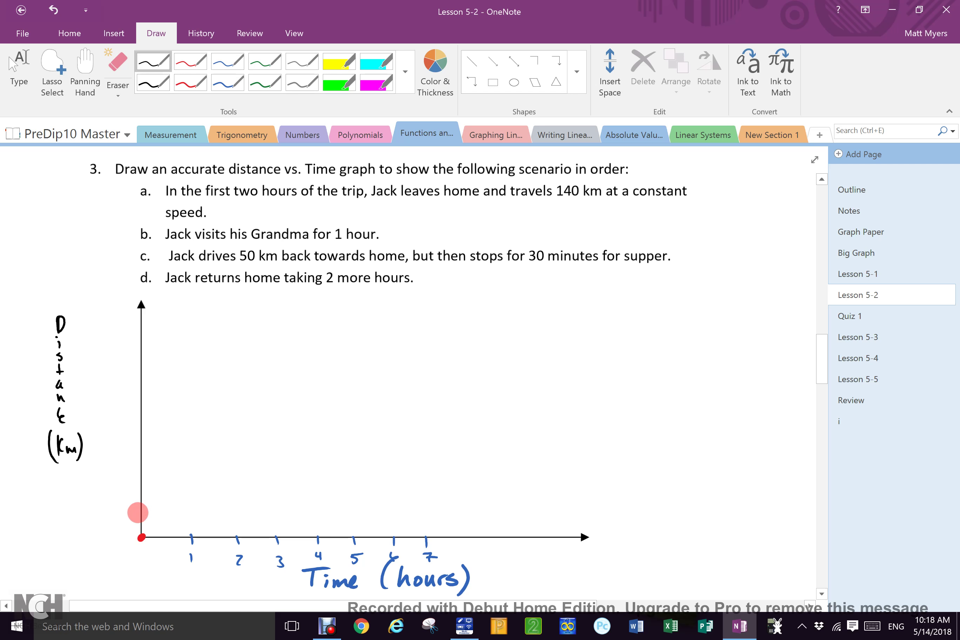
mouse_move(138, 515)
mouse_down()
mouse_move(148, 515)
mouse_move(117, 522)
mouse_move(147, 493)
mouse_move(112, 499)
mouse_move(120, 491)
mouse_move(111, 476)
mouse_move(146, 447)
mouse_move(108, 452)
mouse_up()
mouse_move(117, 446)
mouse_down()
mouse_move(145, 432)
mouse_move(111, 432)
mouse_move(121, 432)
mouse_up()
mouse_move(125, 425)
mouse_down()
mouse_move(121, 433)
mouse_move(146, 384)
mouse_move(119, 390)
mouse_move(124, 383)
mouse_up()
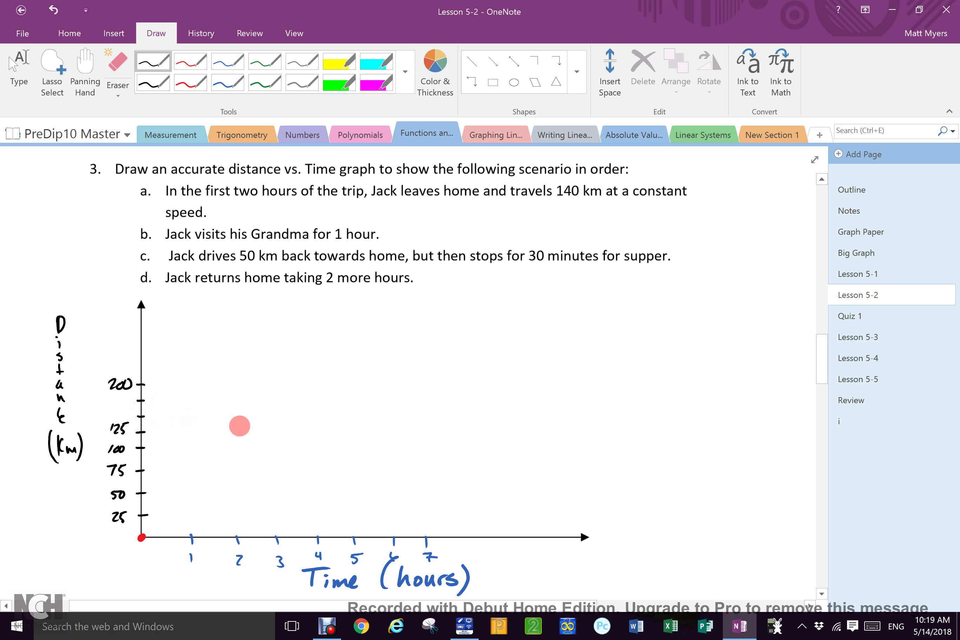
- Draw Jack's first leg from the origin to 140 km at 2 hours, labelled '70km/h' and circled 'a'
drag(239, 424, 237, 427)
drag(142, 537, 238, 425)
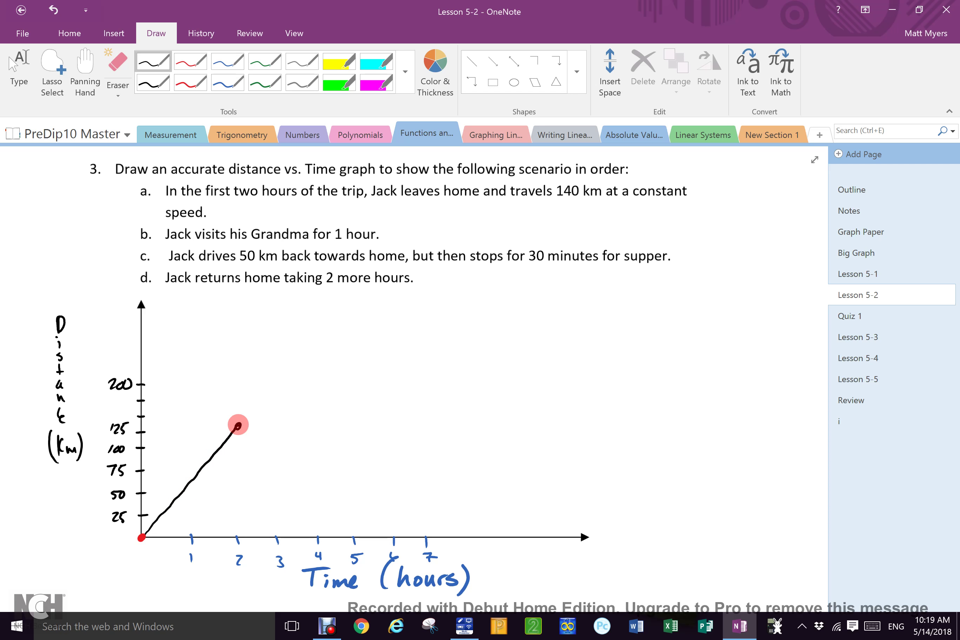
mouse_move(198, 481)
mouse_down()
mouse_move(202, 492)
mouse_move(234, 493)
mouse_up()
drag(241, 475, 245, 492)
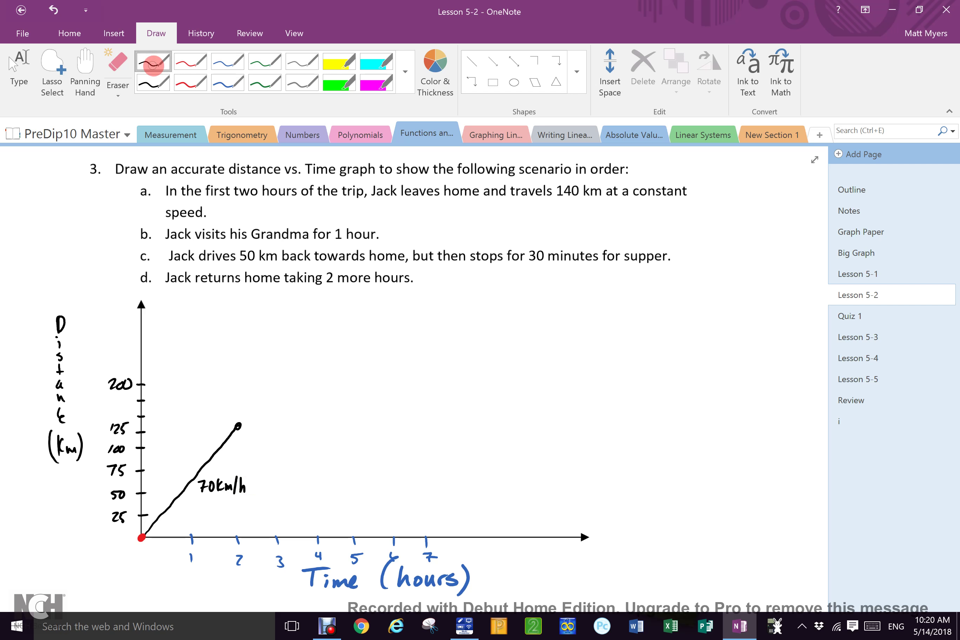
mouse_move(178, 460)
mouse_down()
mouse_move(184, 454)
mouse_move(174, 453)
mouse_up()
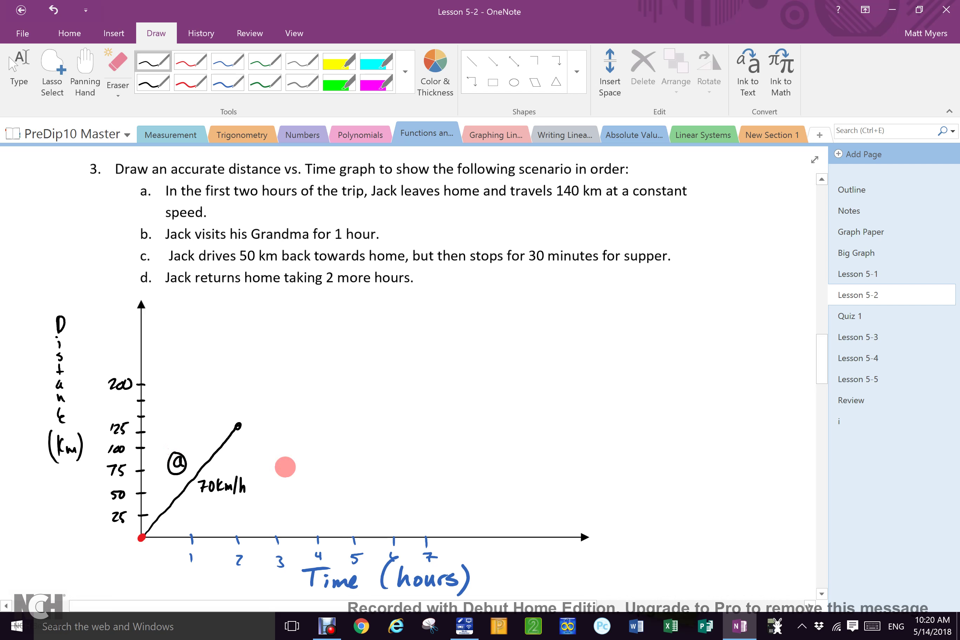
- Add a flat one-hour segment after line a, label it circled 'b', and draw the next rising line
mouse_move(239, 426)
mouse_down()
mouse_move(290, 425)
mouse_move(250, 414)
mouse_up()
mouse_move(258, 398)
mouse_down()
mouse_move(259, 413)
mouse_move(249, 400)
mouse_up()
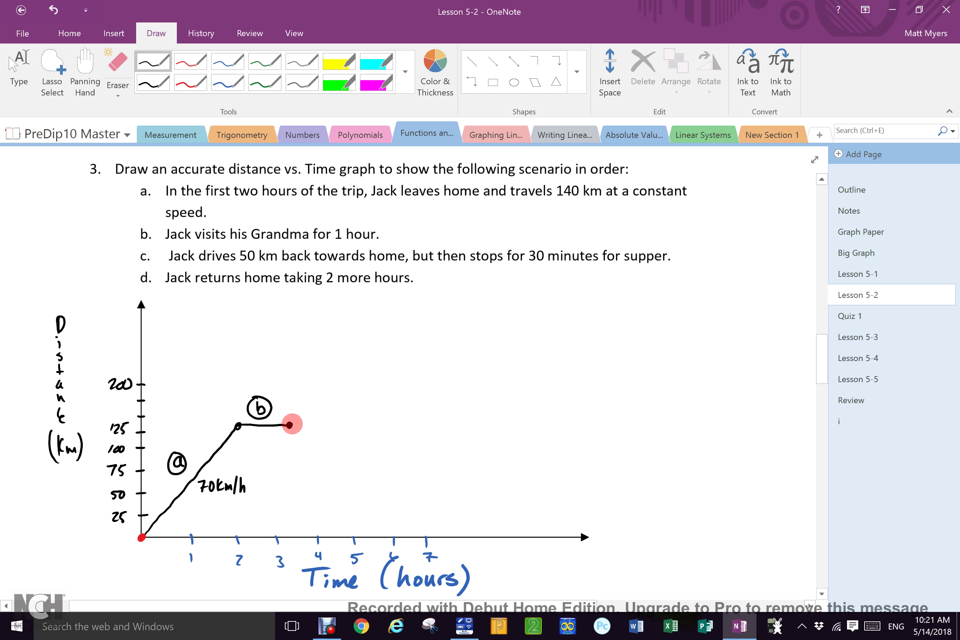
drag(290, 426, 317, 397)
- Draw segment c's flat top with an end dot, then the rising line for segment d
drag(318, 396, 352, 395)
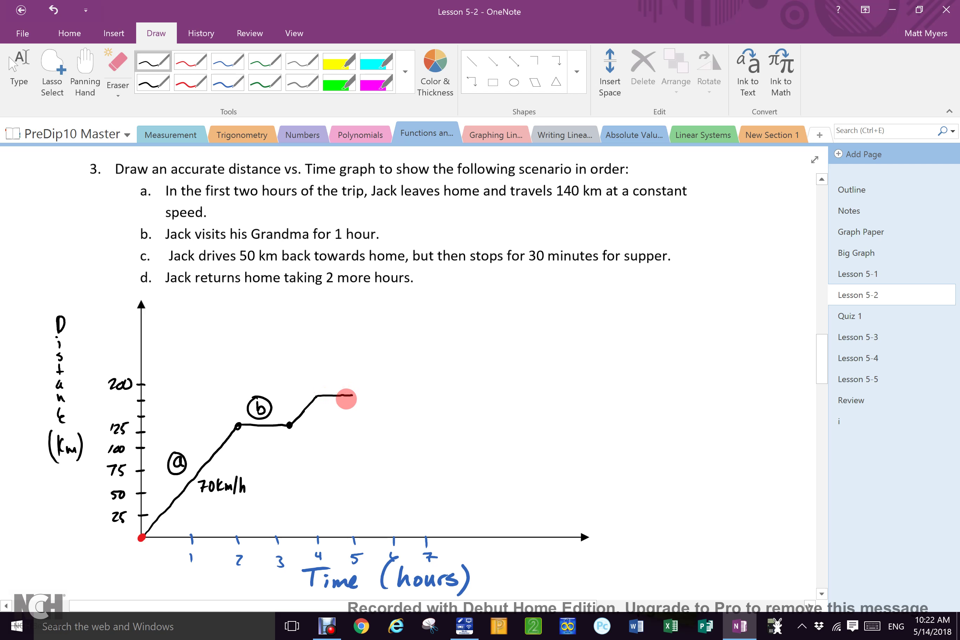
drag(353, 392, 321, 385)
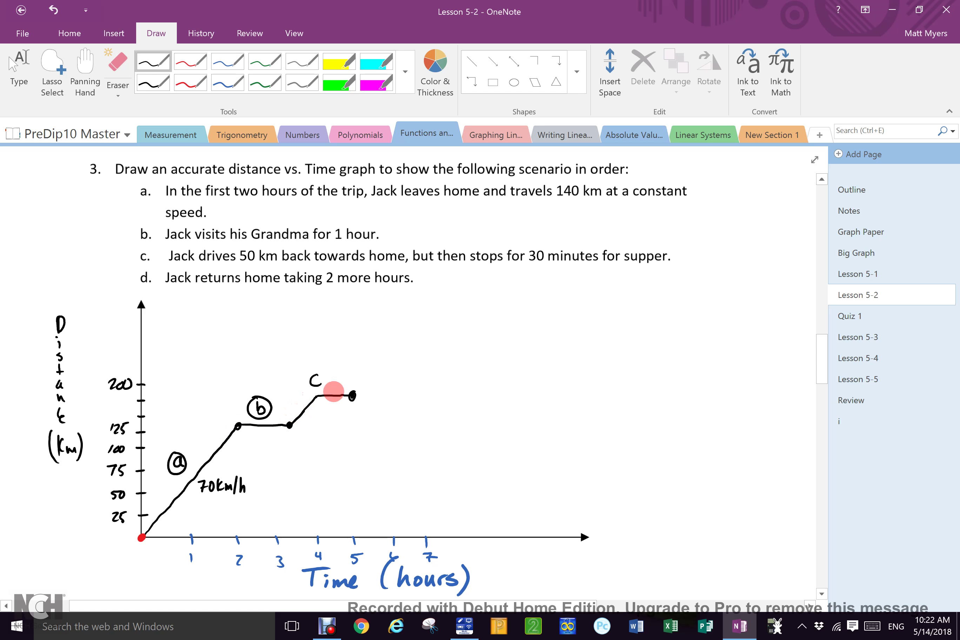
mouse_move(352, 395)
mouse_down()
mouse_move(442, 362)
mouse_move(395, 366)
mouse_up()
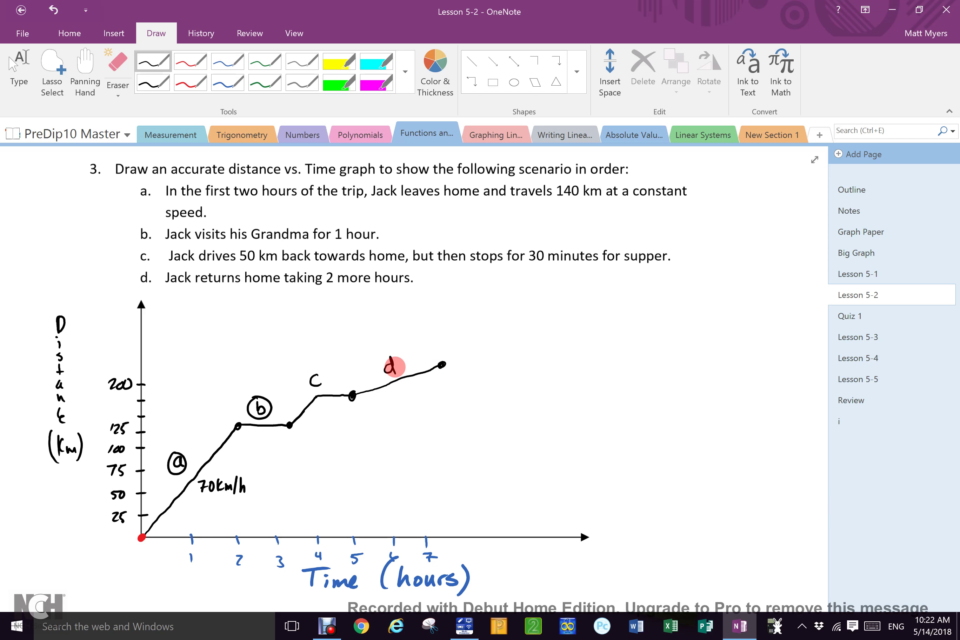
- Write the label 'Displacement graph' in green ink beside Jack's graph
click(264, 61)
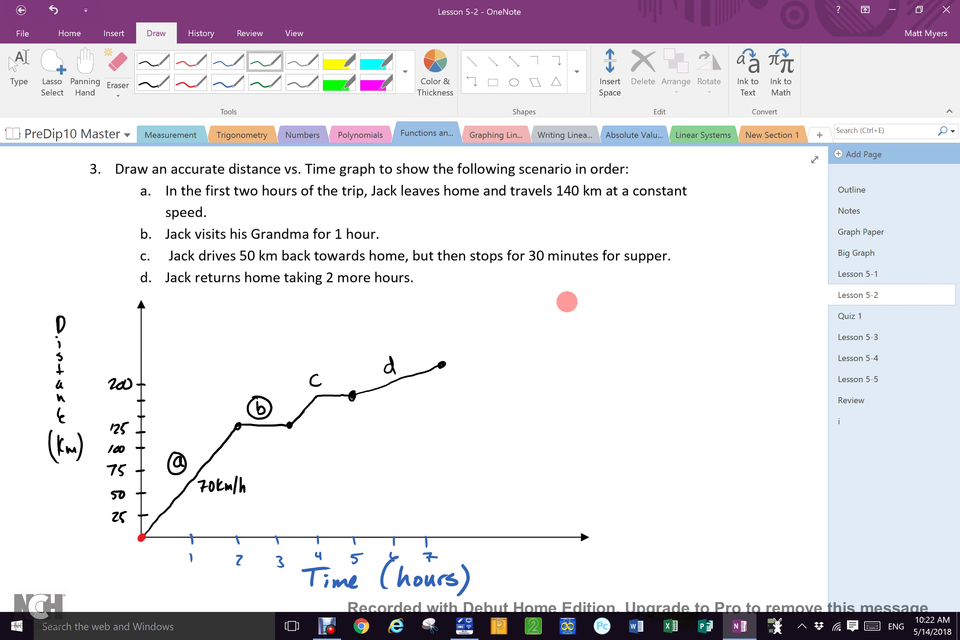
mouse_move(562, 301)
mouse_down()
mouse_move(563, 323)
mouse_move(575, 317)
mouse_move(593, 330)
mouse_move(611, 318)
mouse_up()
mouse_move(620, 309)
mouse_down()
mouse_move(617, 317)
mouse_move(628, 315)
mouse_up()
mouse_move(629, 308)
mouse_down()
mouse_move(664, 298)
mouse_move(696, 320)
mouse_move(715, 303)
mouse_move(729, 318)
mouse_move(739, 303)
mouse_up()
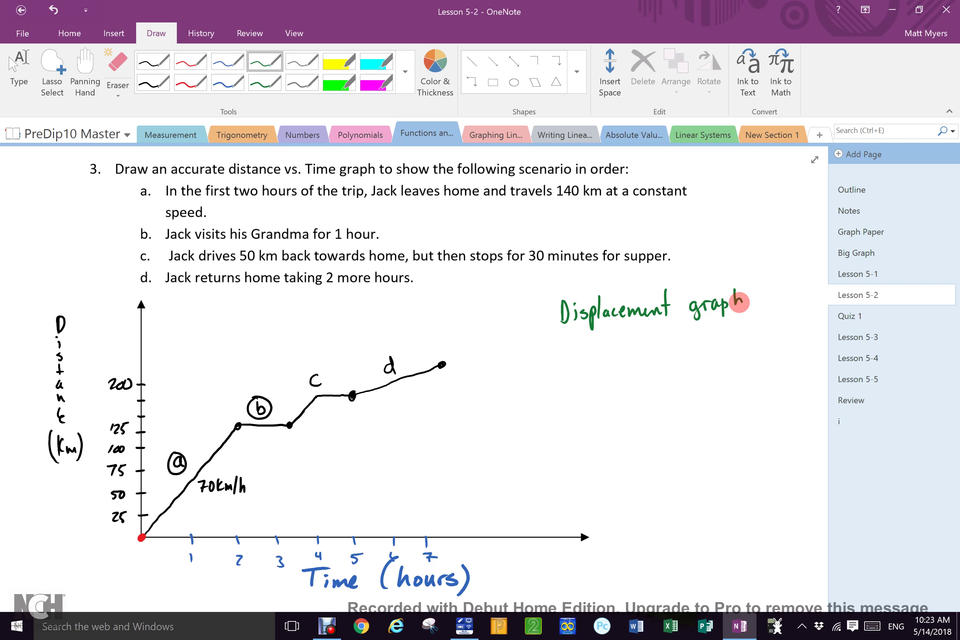
- Draw the green displacement curve from segment b's end back to zero, with an arrow from the label
mouse_move(289, 425)
mouse_down()
mouse_move(319, 454)
mouse_move(370, 460)
mouse_move(446, 533)
mouse_up()
drag(578, 339, 406, 462)
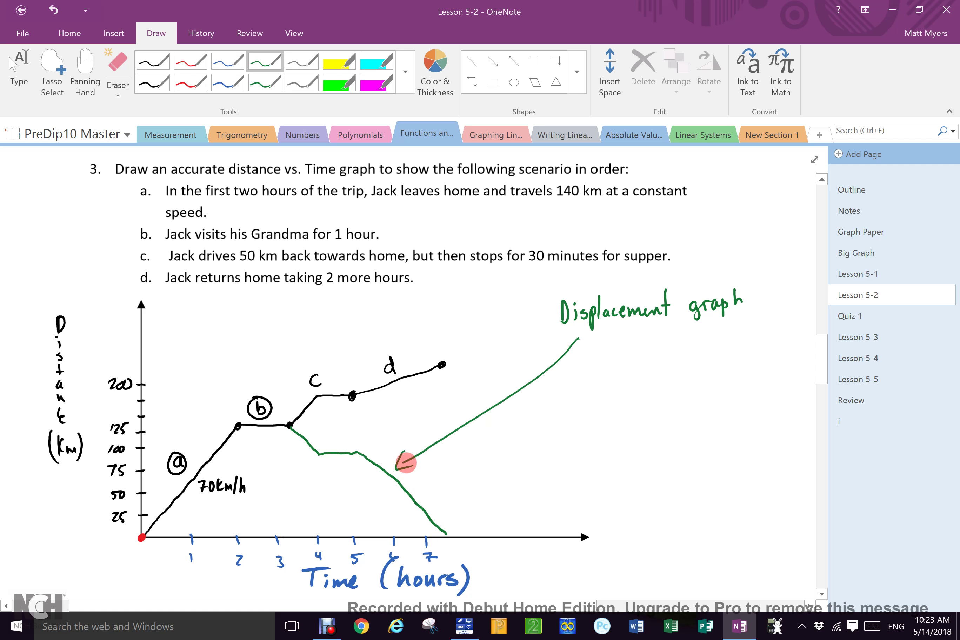
mouse_move(821, 347)
mouse_down()
mouse_move(815, 376)
mouse_move(818, 362)
mouse_up()
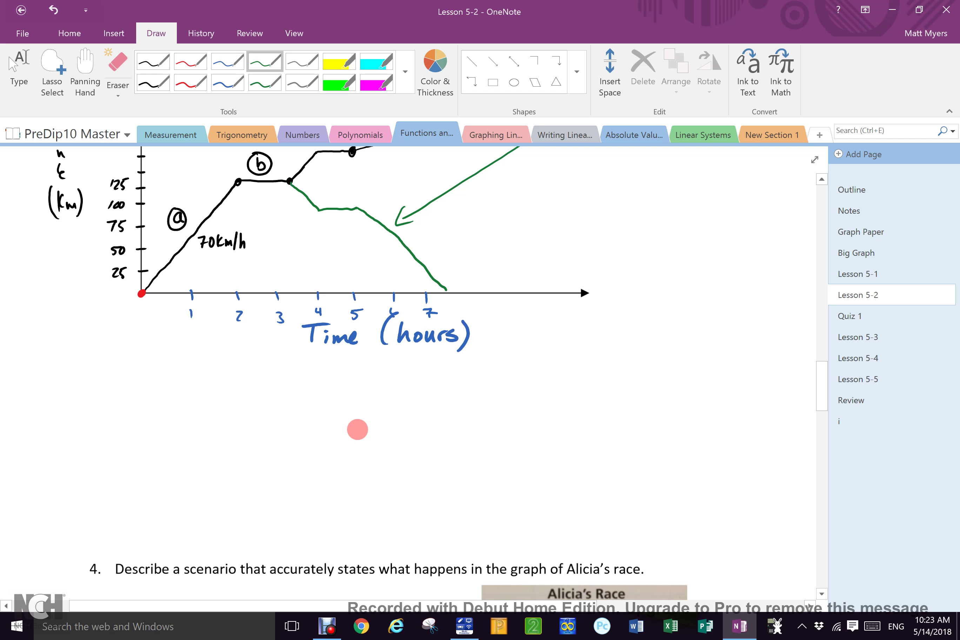
- Handwrite 'Distance → scalar → only has a magnitude (value)' in black under the graph
click(153, 62)
mouse_move(94, 377)
mouse_down()
mouse_move(95, 388)
mouse_move(180, 378)
mouse_move(266, 387)
mouse_move(386, 373)
mouse_move(518, 379)
mouse_move(602, 366)
mouse_move(651, 376)
mouse_move(595, 358)
mouse_move(598, 376)
mouse_up()
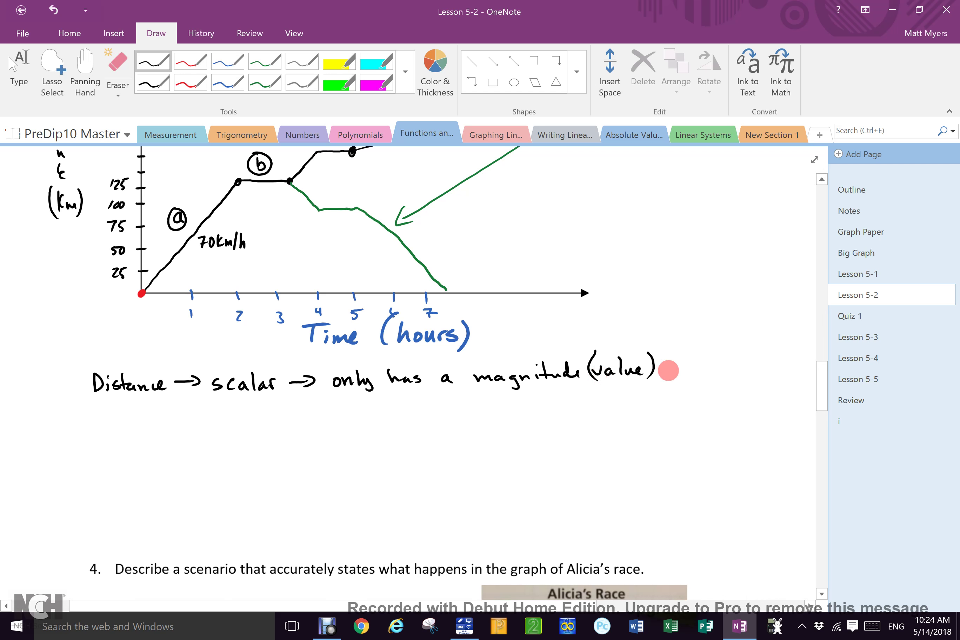
- Extend the distance note with 'is usually' and a circled plus sign
click(667, 360)
mouse_move(667, 366)
mouse_down()
mouse_move(667, 375)
mouse_move(783, 374)
mouse_move(771, 359)
mouse_up()
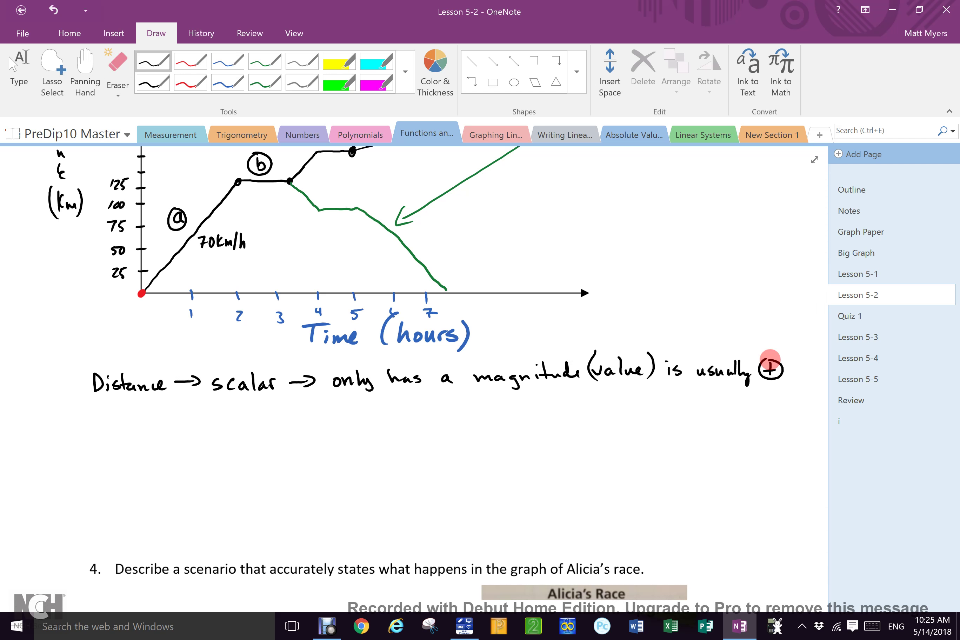
- Handwrite 'Displacement → vector → magnitude AND direction' in blue below the distance note
click(228, 61)
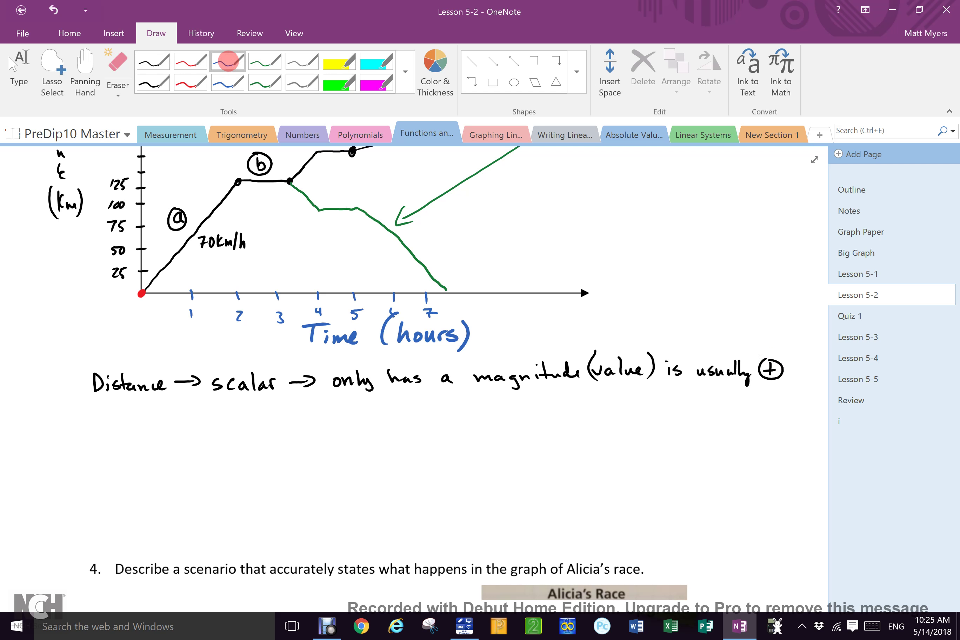
mouse_move(90, 422)
mouse_down()
mouse_move(90, 432)
mouse_move(111, 428)
mouse_move(120, 440)
mouse_move(183, 433)
mouse_move(197, 419)
mouse_move(216, 428)
mouse_move(425, 428)
mouse_move(465, 414)
mouse_move(491, 422)
mouse_move(532, 411)
mouse_move(533, 426)
mouse_move(648, 412)
mouse_up()
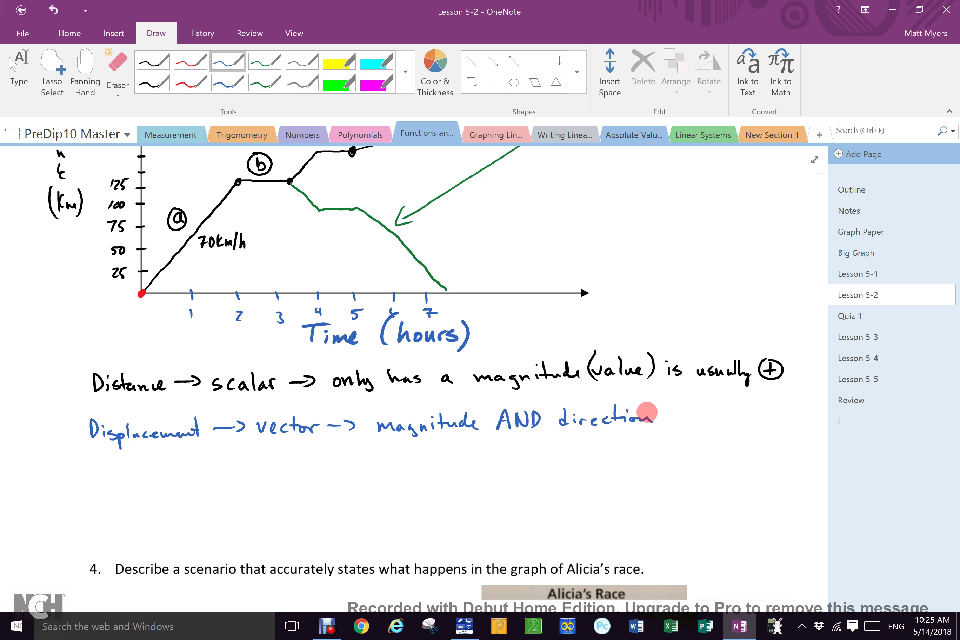
- Write 'Restricted to + and − directions' in green beneath the Displacement note
click(264, 63)
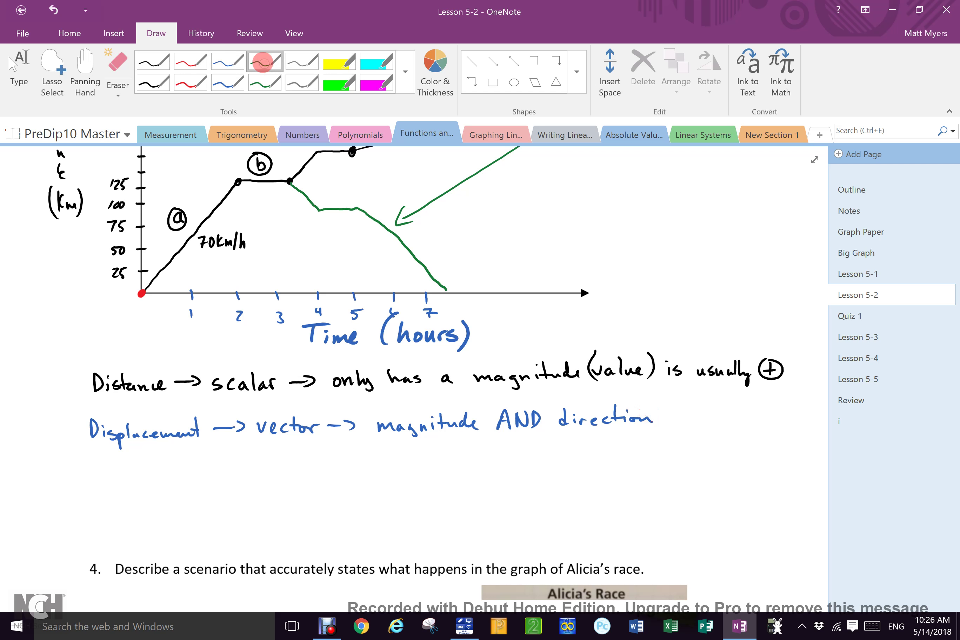
mouse_move(85, 466)
mouse_down()
mouse_move(263, 474)
mouse_move(360, 463)
mouse_move(364, 476)
mouse_move(373, 467)
mouse_move(399, 473)
mouse_move(513, 457)
mouse_up()
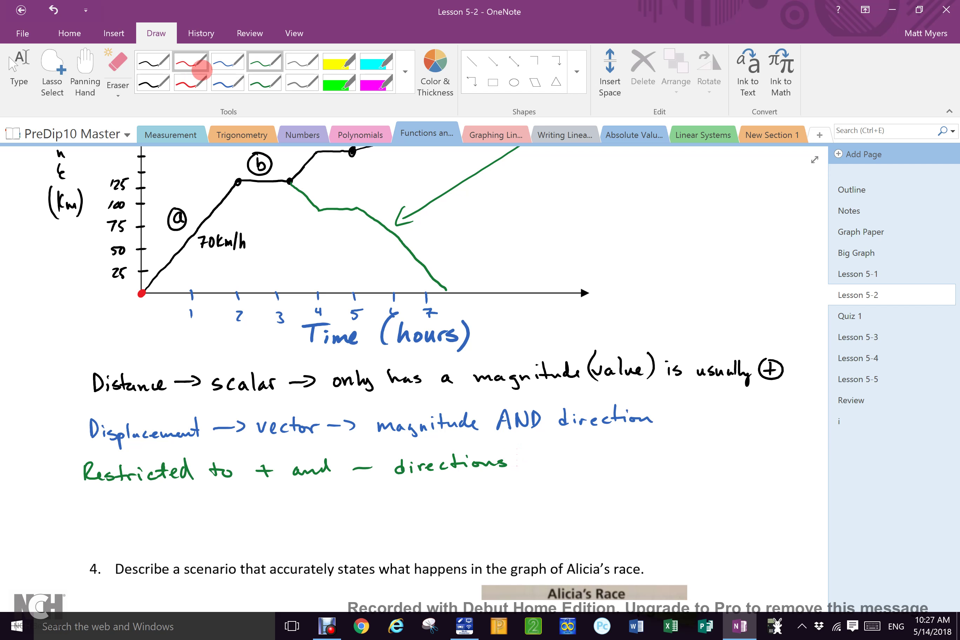
- In black ink, list the positive directions: '+ → away, N, E, up, forward, right'
click(157, 60)
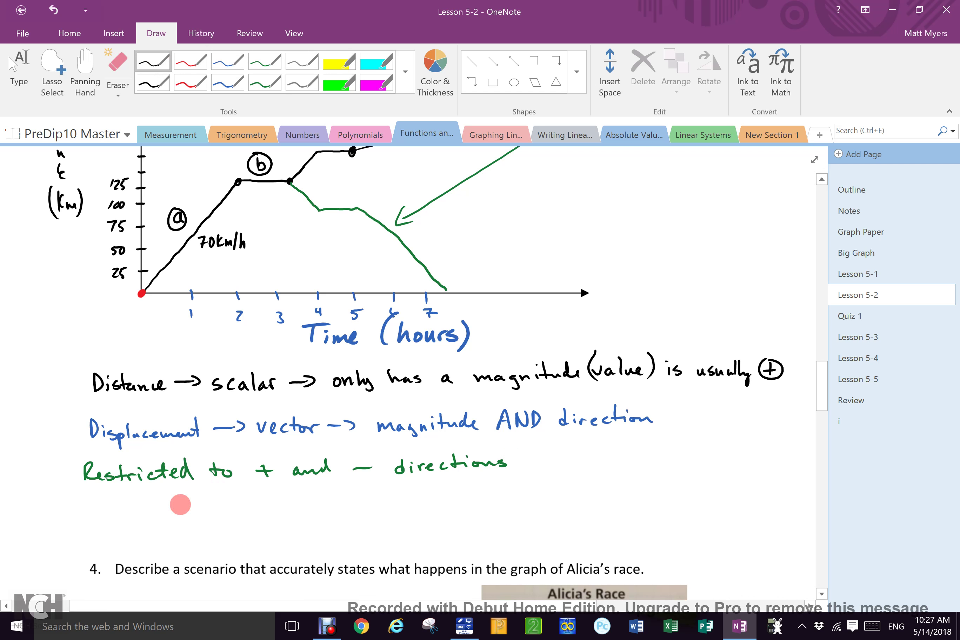
mouse_move(179, 493)
mouse_down()
mouse_move(178, 509)
mouse_move(225, 503)
mouse_up()
mouse_move(227, 498)
mouse_down()
mouse_move(226, 508)
mouse_move(275, 500)
mouse_move(304, 510)
mouse_move(304, 495)
mouse_up()
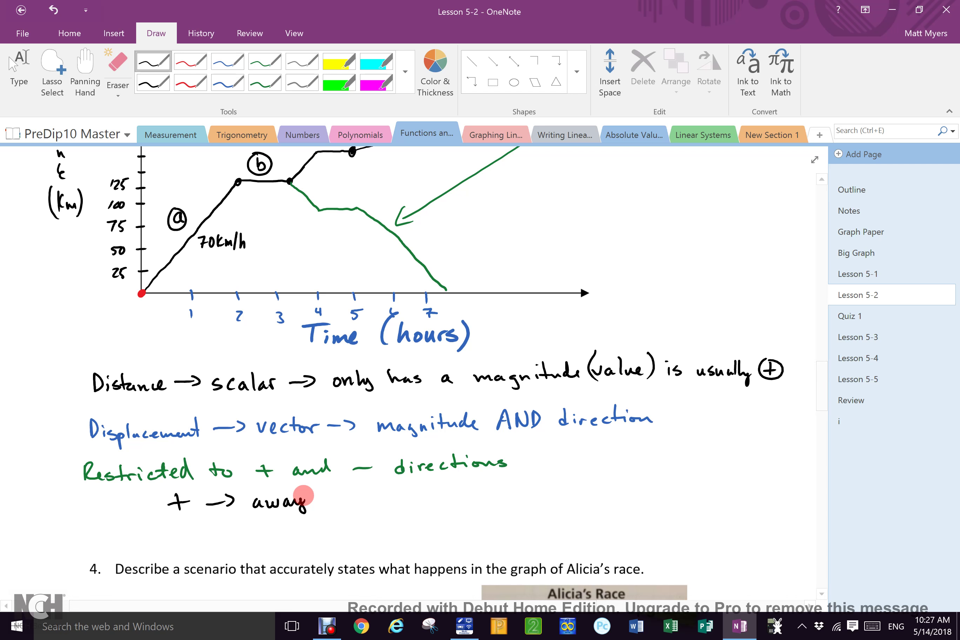
mouse_move(323, 502)
mouse_down()
mouse_move(352, 494)
mouse_move(354, 508)
mouse_move(378, 499)
mouse_move(392, 509)
mouse_move(415, 497)
mouse_move(430, 509)
mouse_move(450, 489)
mouse_up()
drag(456, 490, 489, 491)
mouse_move(493, 494)
mouse_down()
mouse_move(513, 483)
mouse_move(524, 501)
mouse_move(563, 483)
mouse_move(559, 502)
mouse_move(574, 495)
mouse_up()
drag(566, 485, 577, 484)
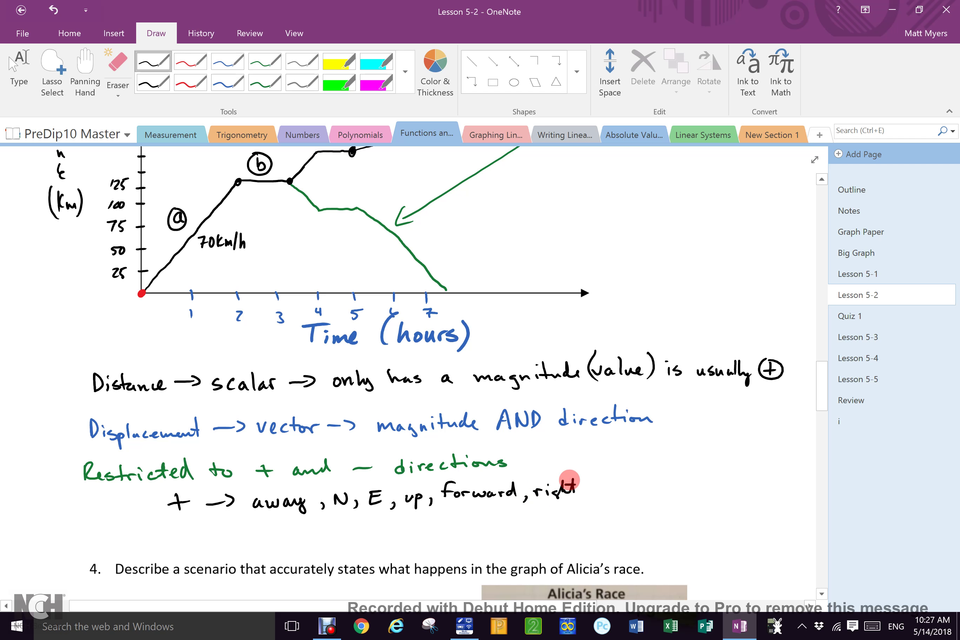
- In red ink, write the negative directions: '− → back, S, W, down, backwards, left'
click(190, 61)
drag(174, 533, 268, 536)
mouse_move(278, 532)
mouse_down()
mouse_move(350, 538)
mouse_move(382, 522)
mouse_move(390, 539)
mouse_move(454, 525)
mouse_move(494, 535)
mouse_move(605, 512)
mouse_up()
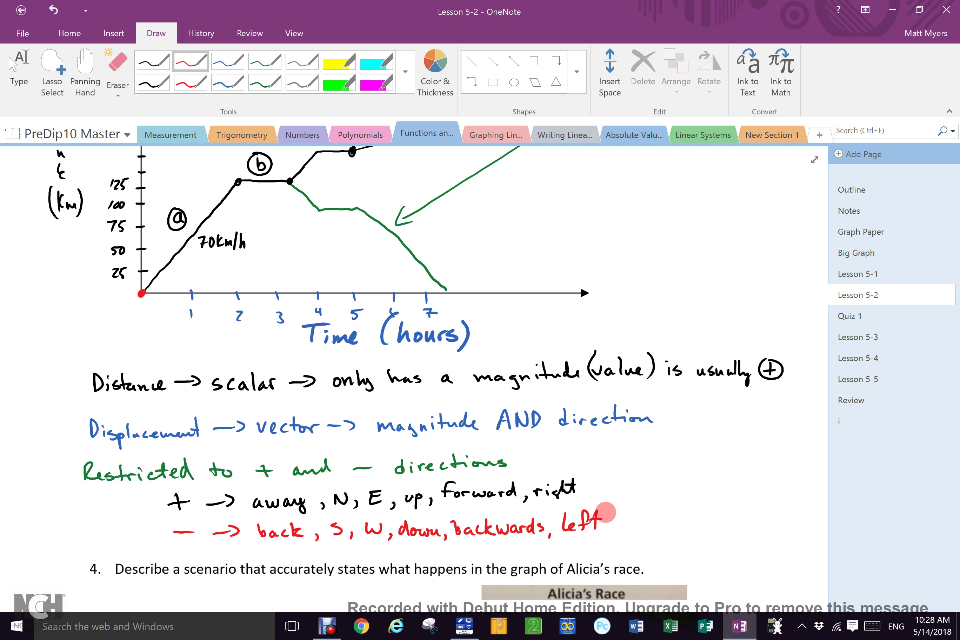
drag(817, 381, 817, 407)
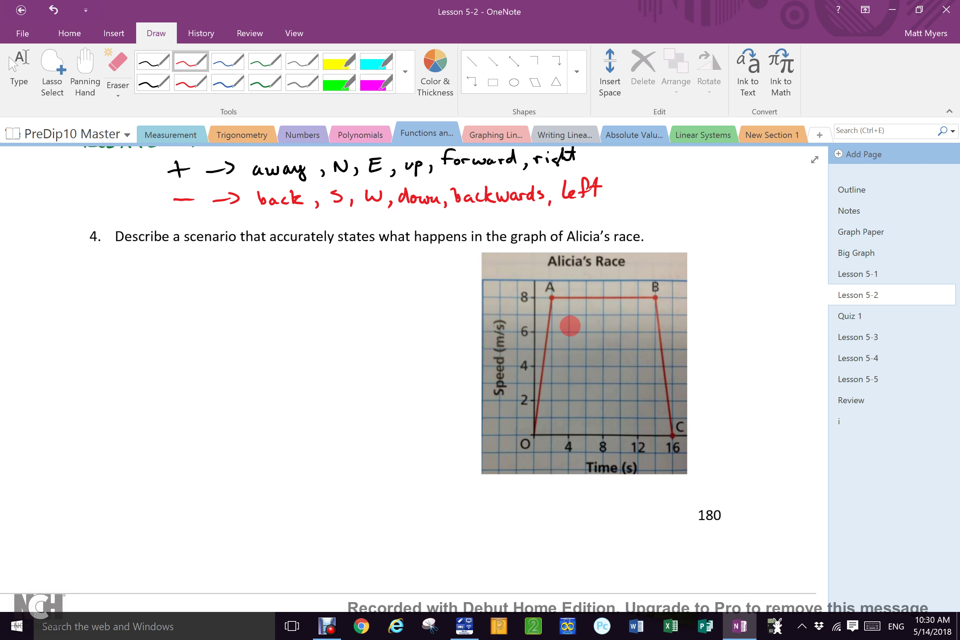
- Trace the graph's O-to-A rise with a thick red pen stroke
click(191, 83)
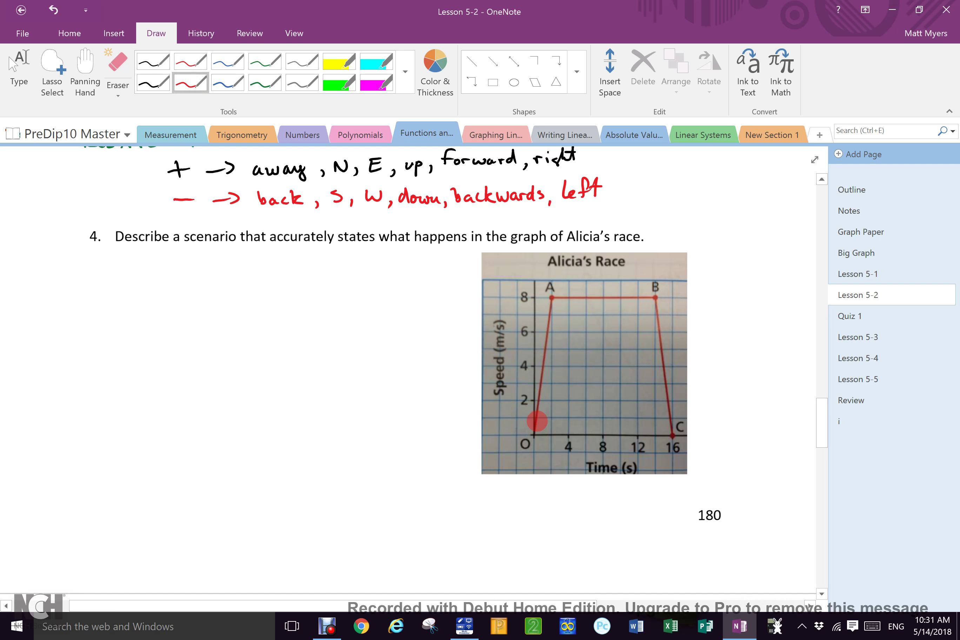
drag(536, 430, 555, 308)
drag(536, 429, 552, 302)
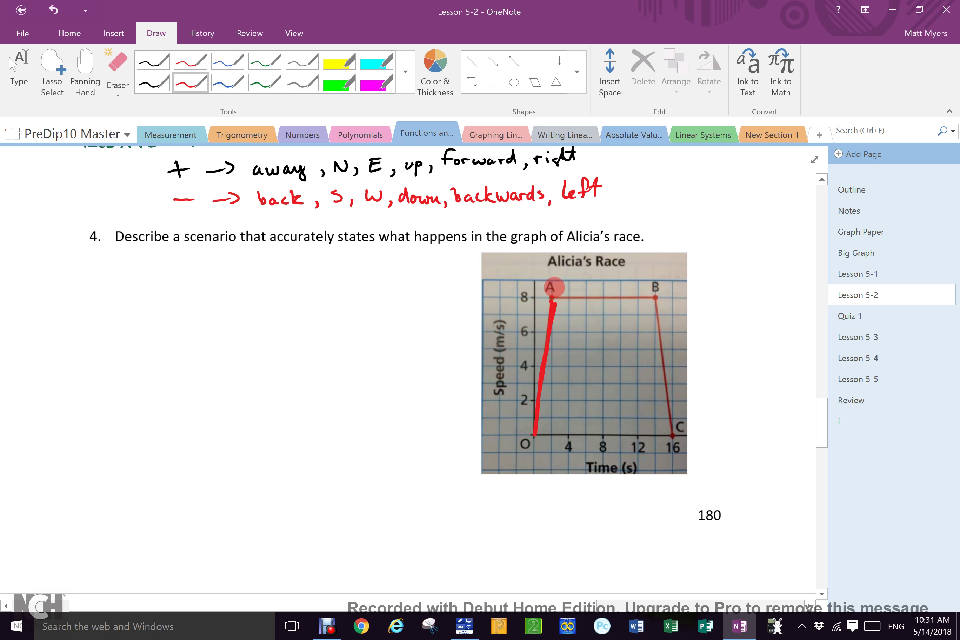
- Handwrite in red below question 4: 'She starts and takes 2 secs to reach top speed of 8 m/s'
mouse_move(103, 271)
mouse_down()
mouse_move(92, 286)
mouse_move(114, 285)
mouse_up()
mouse_move(115, 282)
mouse_down()
mouse_move(148, 272)
mouse_move(182, 274)
mouse_move(191, 285)
mouse_up()
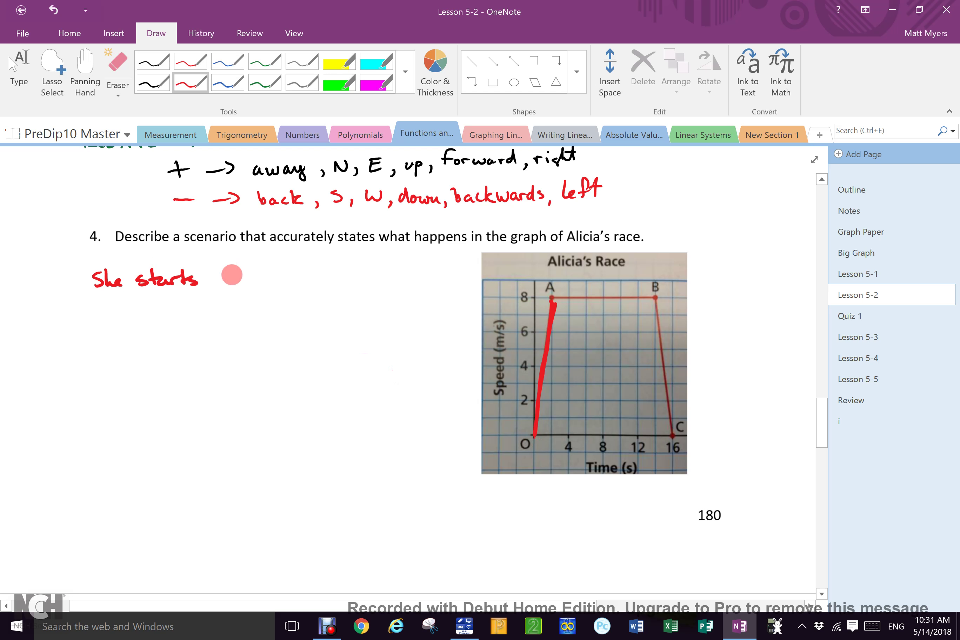
mouse_move(227, 275)
mouse_down()
mouse_move(251, 265)
mouse_move(253, 277)
mouse_move(289, 271)
mouse_up()
mouse_move(284, 265)
mouse_down()
mouse_move(279, 275)
mouse_move(364, 268)
mouse_move(371, 282)
mouse_move(420, 280)
mouse_up()
mouse_move(114, 302)
mouse_down()
mouse_move(99, 313)
mouse_move(270, 313)
mouse_move(278, 328)
mouse_move(294, 316)
mouse_move(431, 320)
mouse_up()
- Trace flat A–B in blue, then write 'She maintains 8 m/s for 12 secs' under the red sentence
click(228, 82)
drag(556, 296, 643, 295)
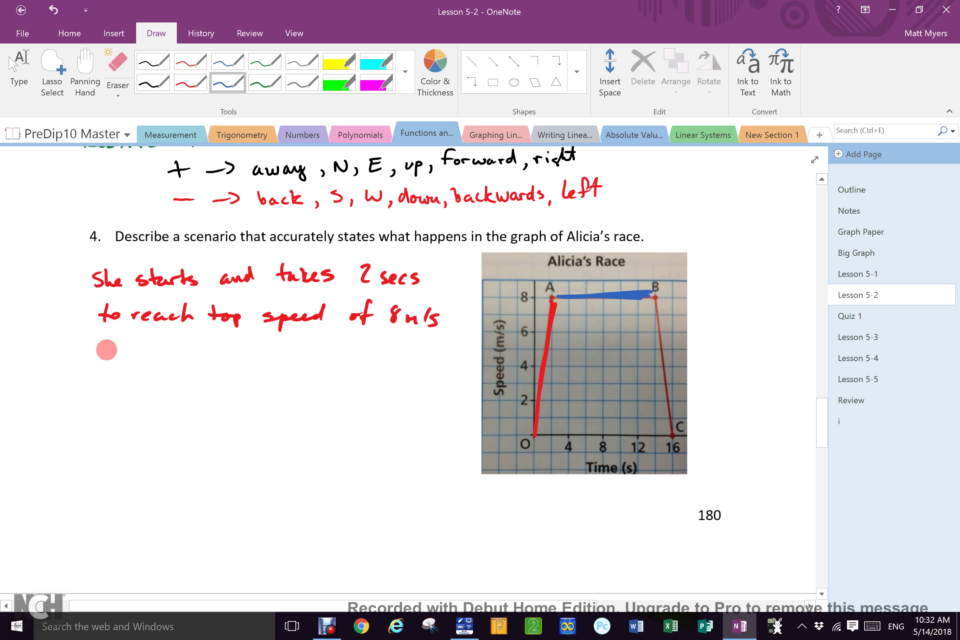
mouse_move(96, 351)
mouse_down()
mouse_move(91, 367)
mouse_move(349, 360)
mouse_up()
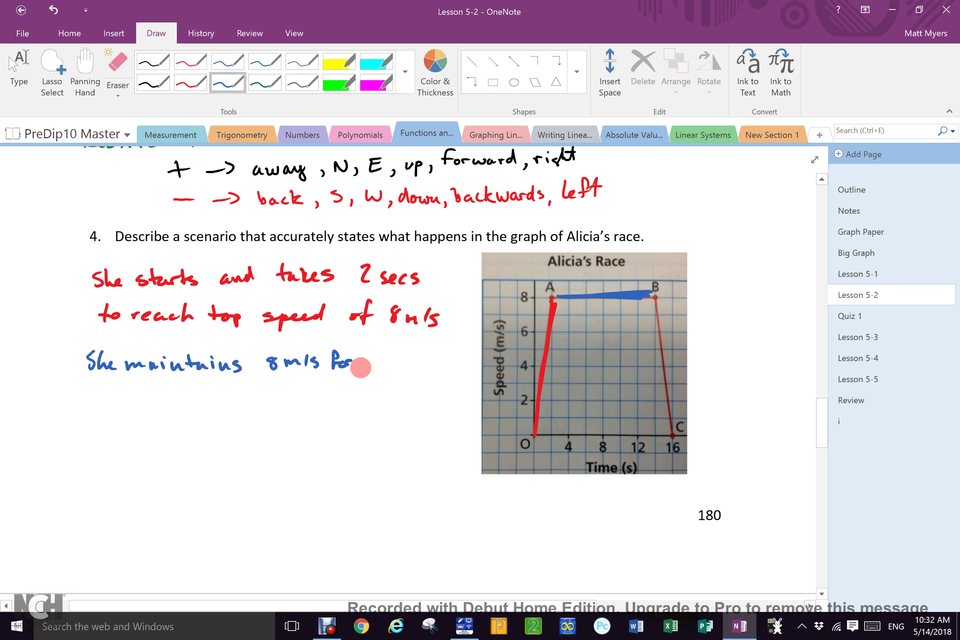
mouse_move(374, 351)
mouse_down()
mouse_move(373, 368)
mouse_move(437, 364)
mouse_move(437, 353)
mouse_up()
- In green, trace B–C, write 'Crosses line at 14 secs' and 'Slows down', and draw a vertical line at 14 s
click(265, 84)
drag(661, 303, 678, 397)
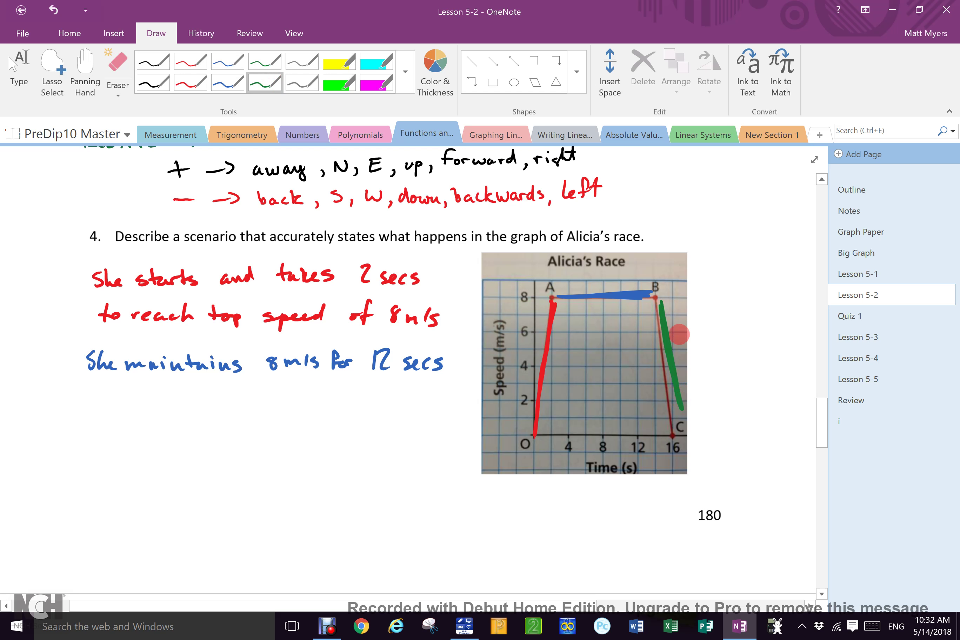
mouse_move(107, 401)
mouse_down()
mouse_move(108, 416)
mouse_move(295, 411)
mouse_up()
mouse_move(324, 406)
mouse_down()
mouse_move(353, 402)
mouse_move(387, 416)
mouse_move(462, 409)
mouse_up()
mouse_move(116, 439)
mouse_down()
mouse_move(173, 457)
mouse_move(270, 450)
mouse_up()
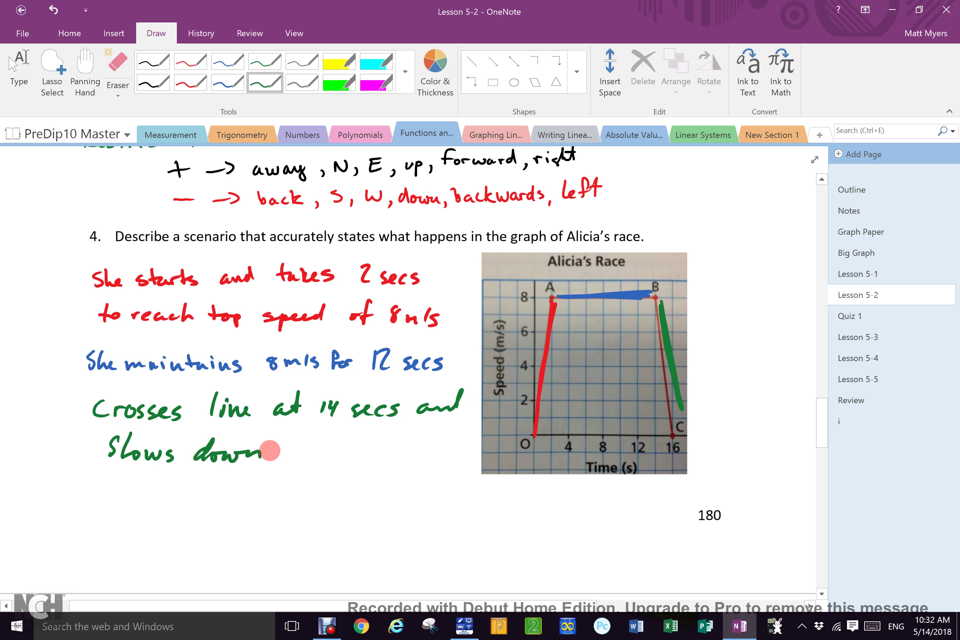
drag(655, 307, 654, 430)
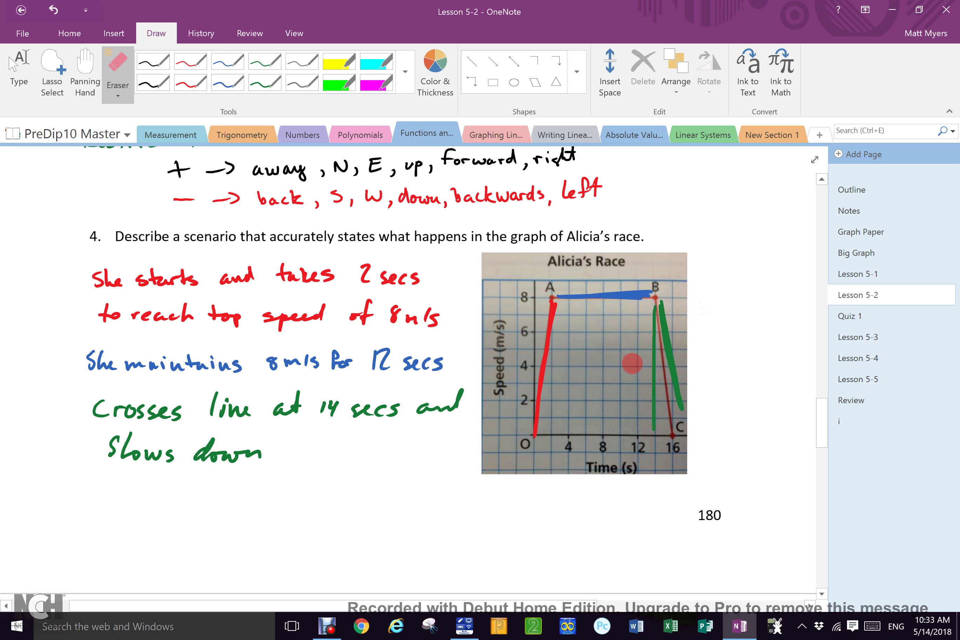
- Erase the green vertical stroke at 14 s and scroll down to questions 5 and 6
click(652, 367)
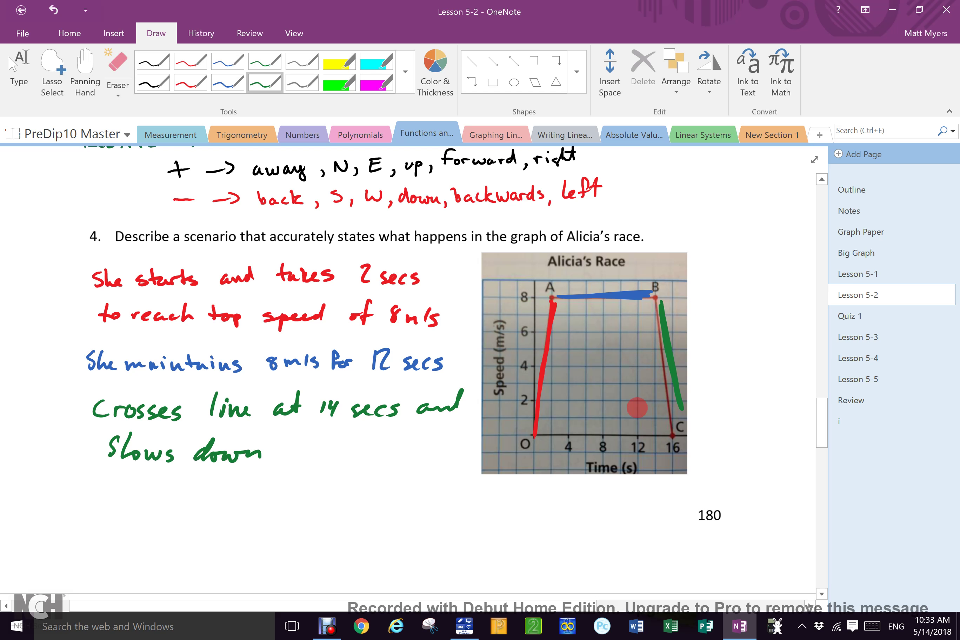
drag(820, 404, 823, 465)
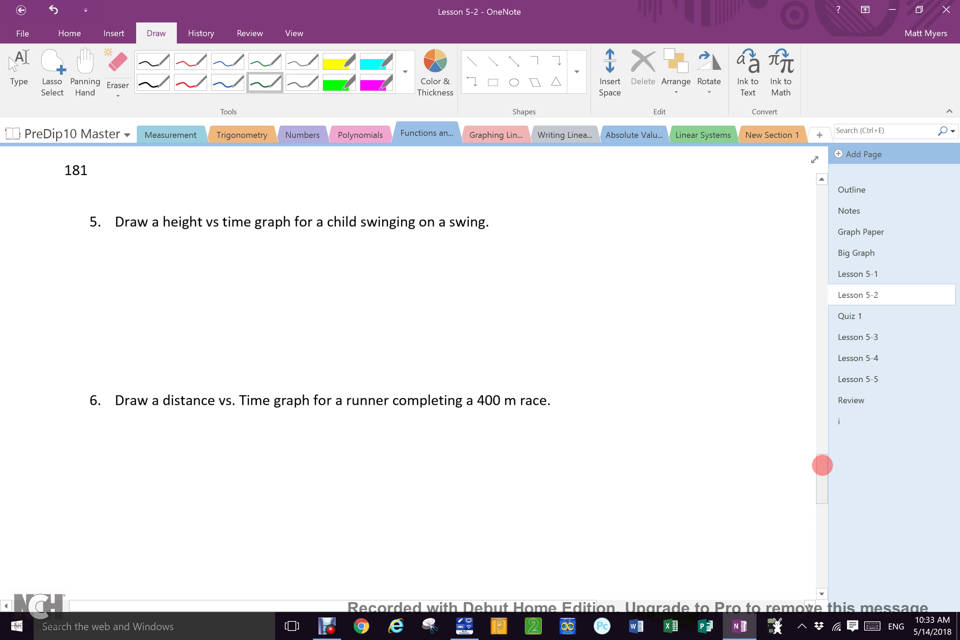